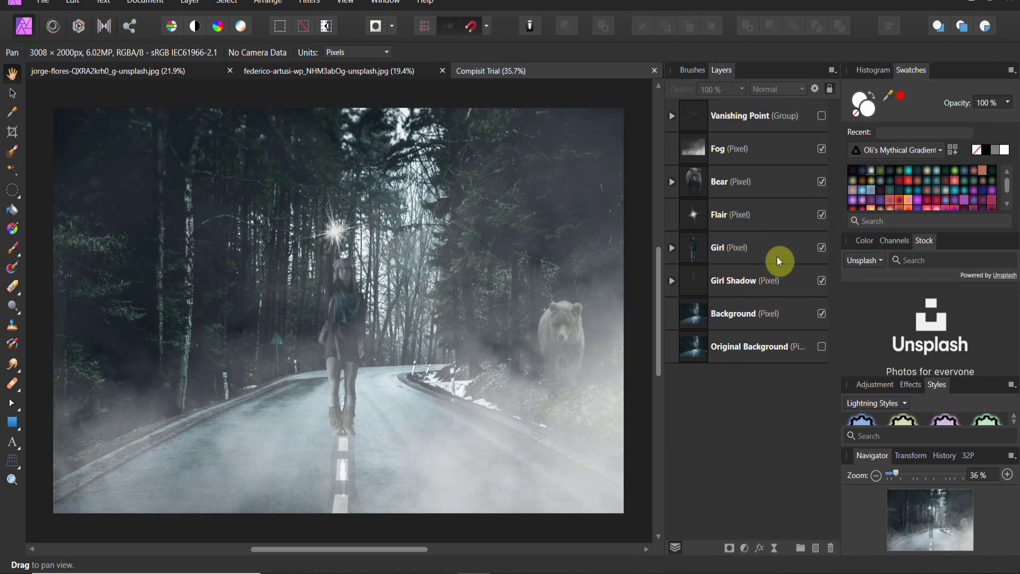
# Step: Show the Vanishing Point guide lines, then bring up the jorge-flores graffiti hall photo
pyautogui.click(821, 116)
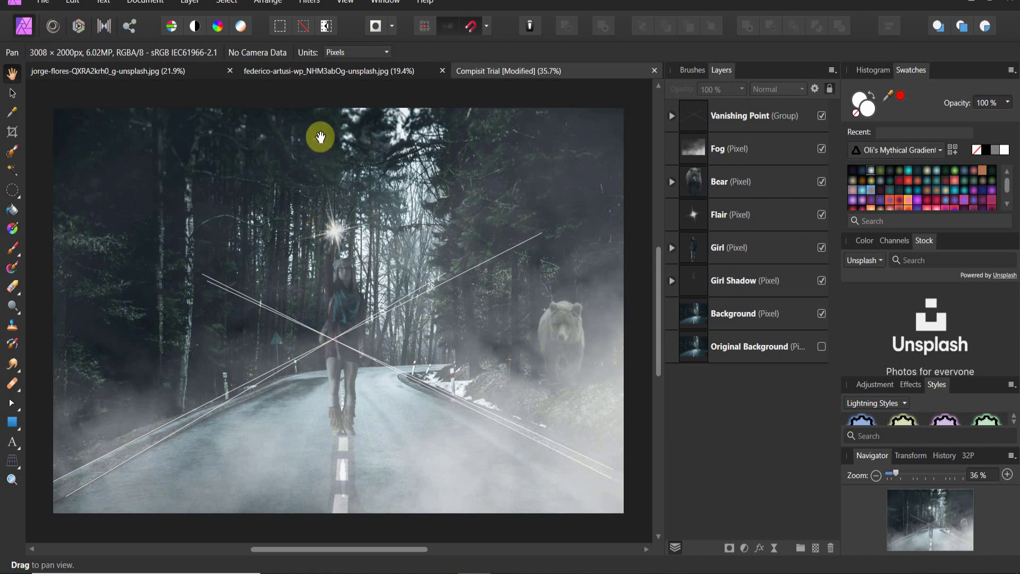
pyautogui.click(325, 72)
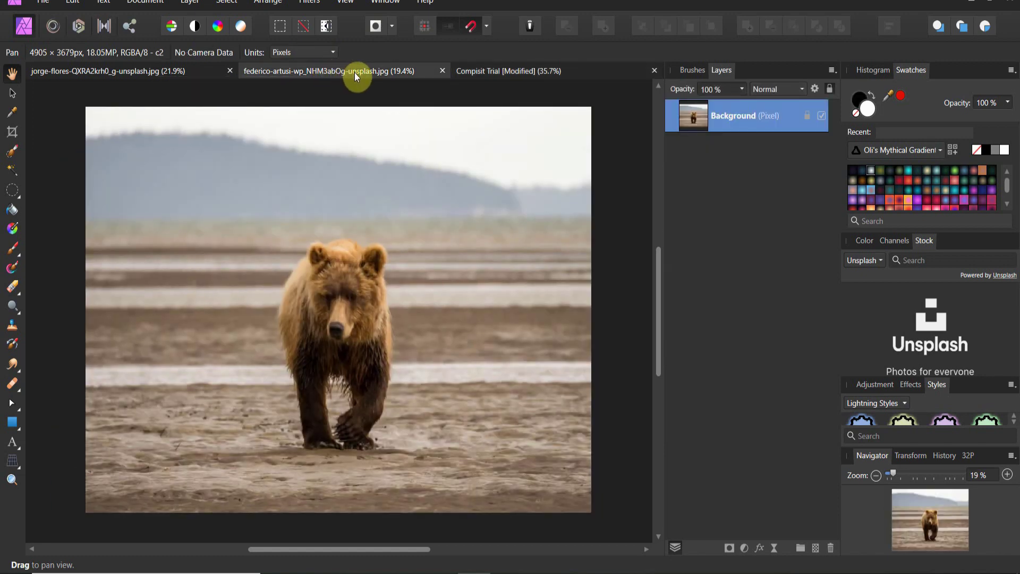
pyautogui.click(489, 71)
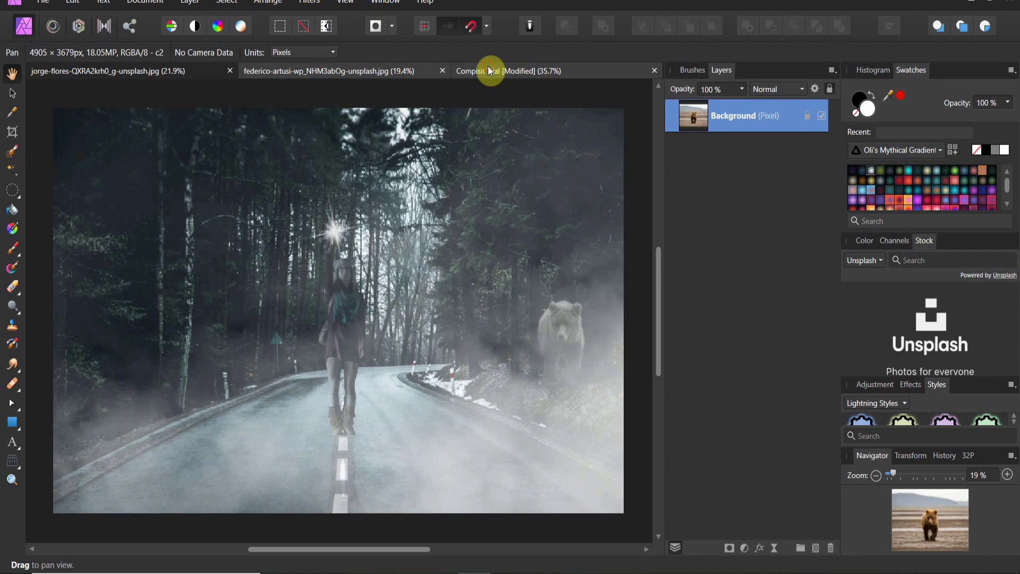
pyautogui.click(199, 66)
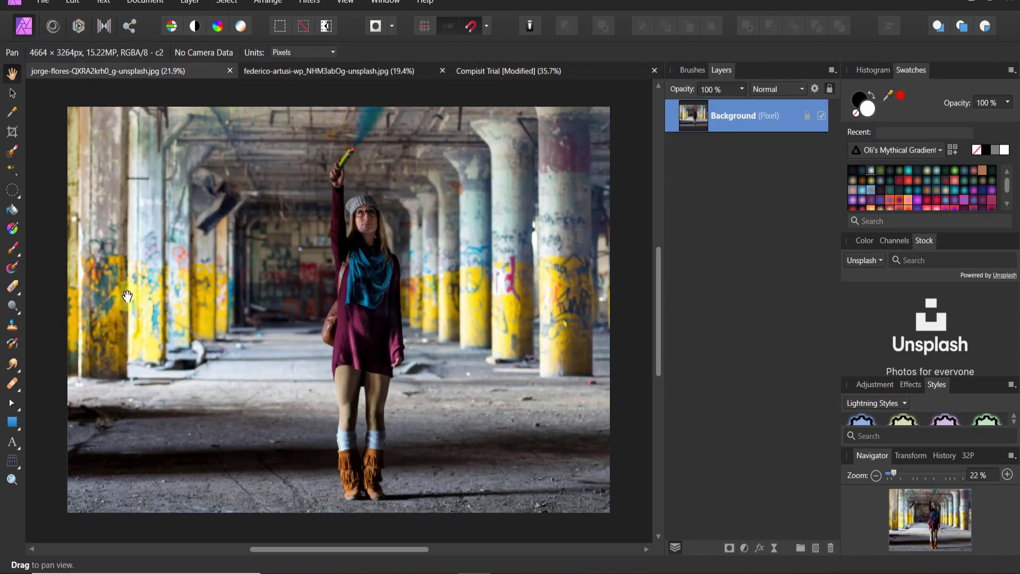
# Step: Draw a thin horizontal rectangle across the graffiti hall photo, then return to Compisit Trial
pyautogui.click(12, 423)
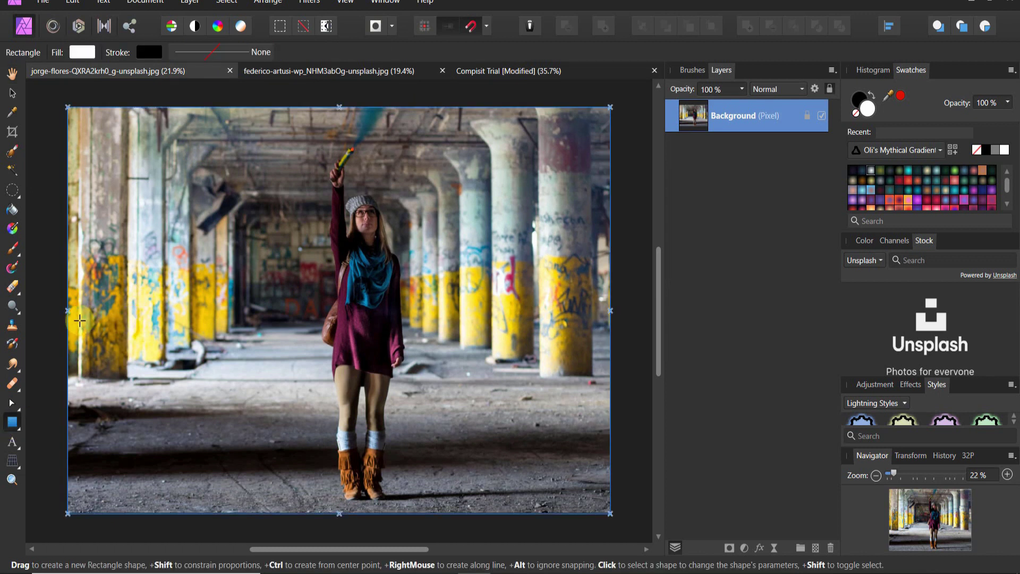
pyautogui.moveTo(80, 318); pyautogui.dragTo(605, 322)
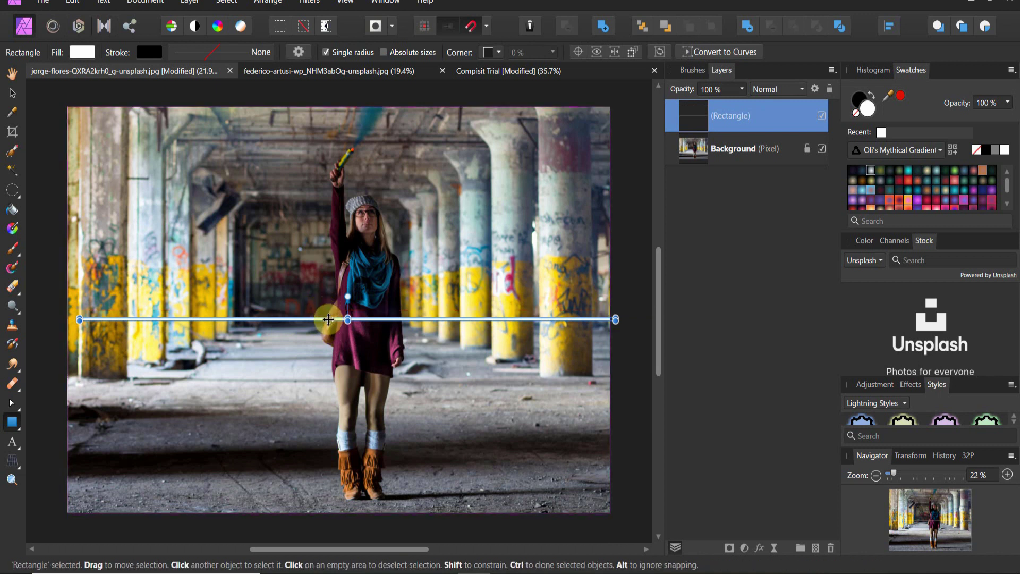
pyautogui.click(477, 69)
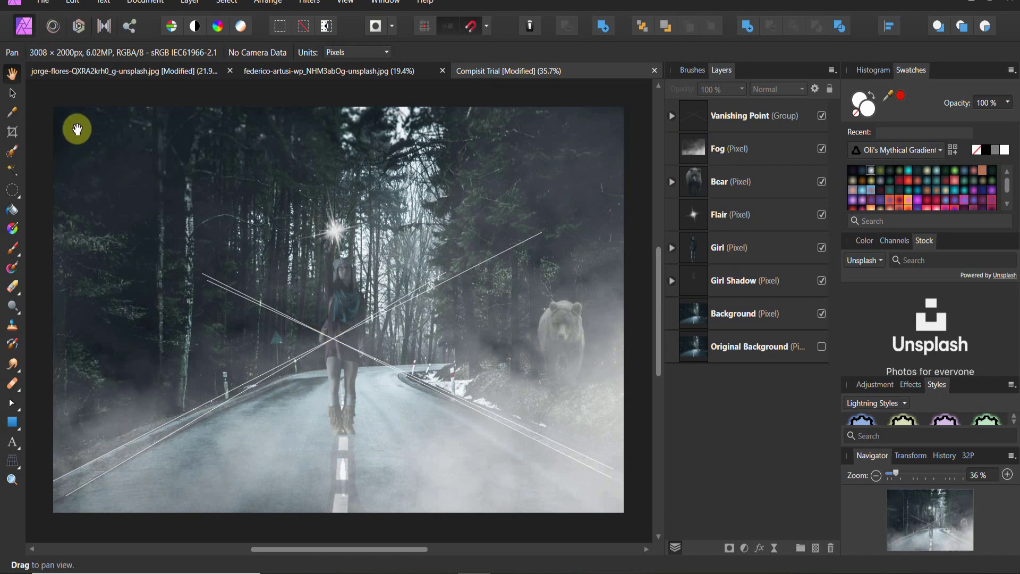
# Step: Group the Girl and Flair layers together
pyautogui.click(12, 93)
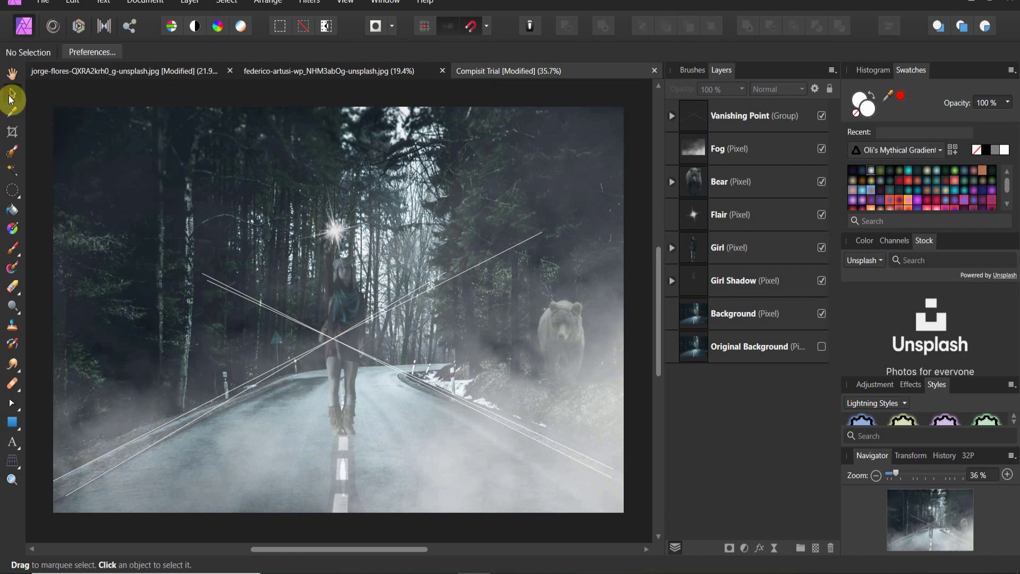
pyautogui.click(337, 315)
pyautogui.moveTo(689, 248); pyautogui.dragTo(695, 242)
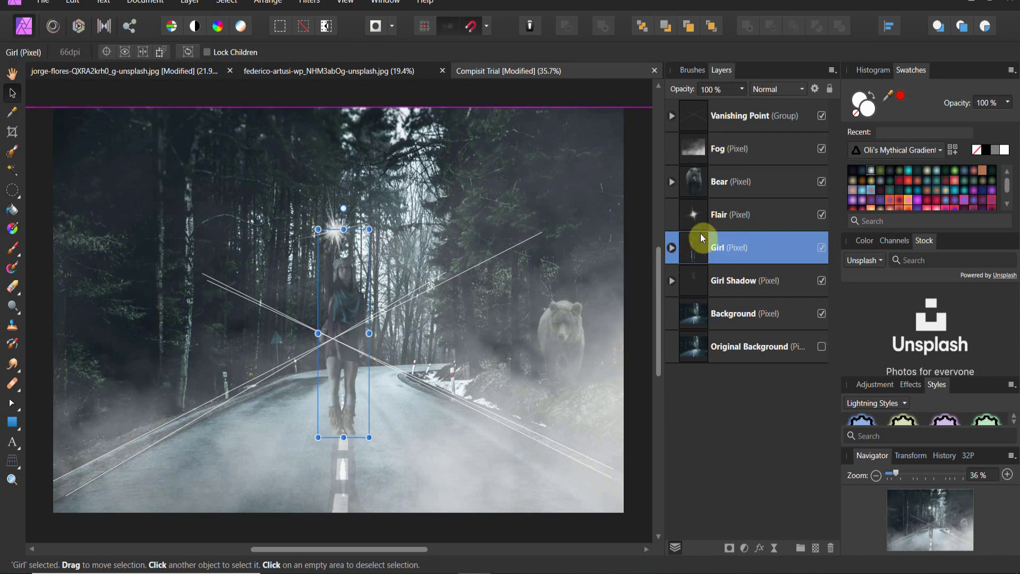
pyautogui.keyDown('ctrl'); pyautogui.click(721, 207); pyautogui.keyUp('ctrl')
pyautogui.rightClick(722, 208)
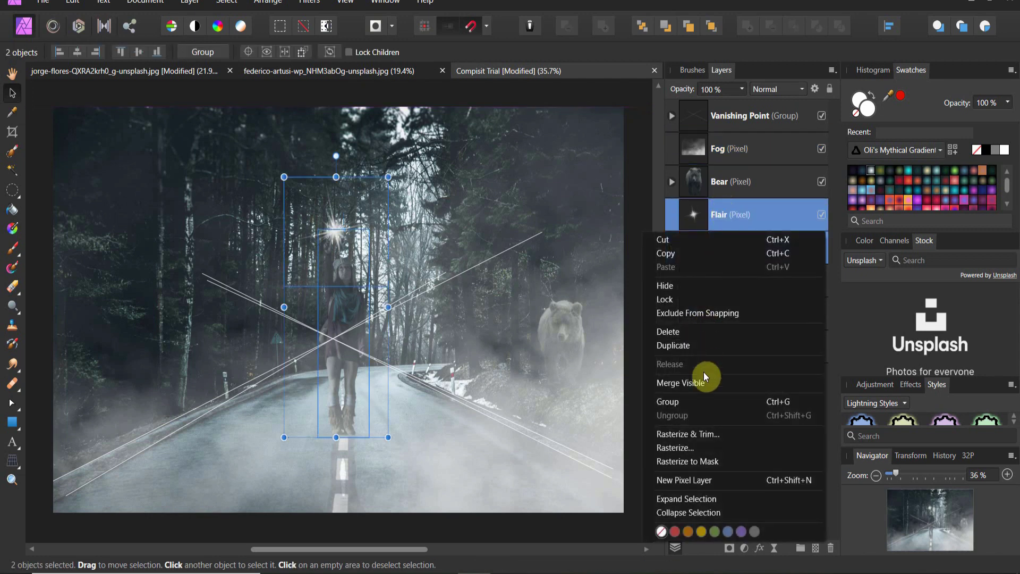
pyautogui.click(704, 399)
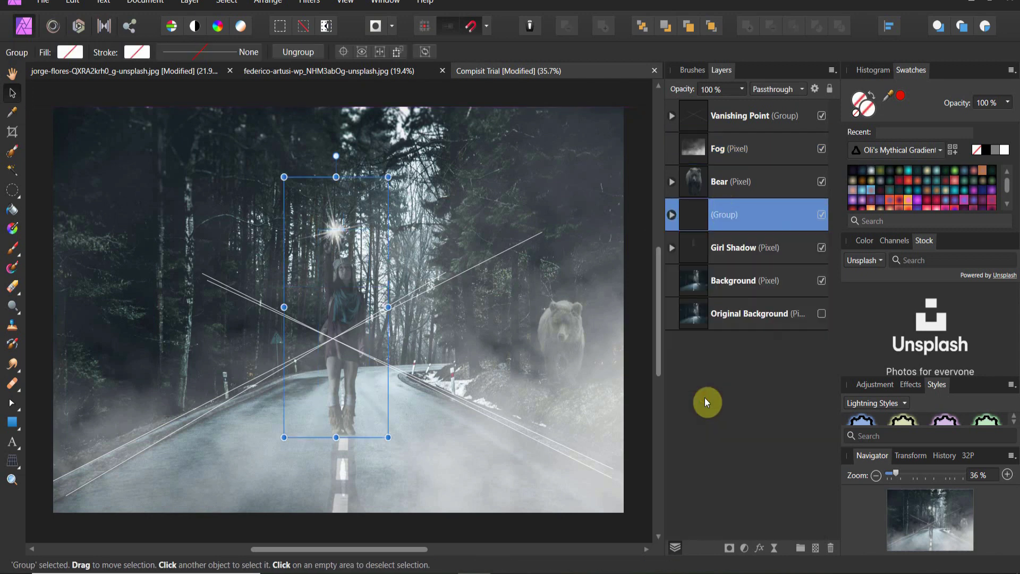
# Step: Group that new group with the Girl Shadow layer
pyautogui.keyDown('ctrl'); pyautogui.click(718, 252); pyautogui.keyUp('ctrl')
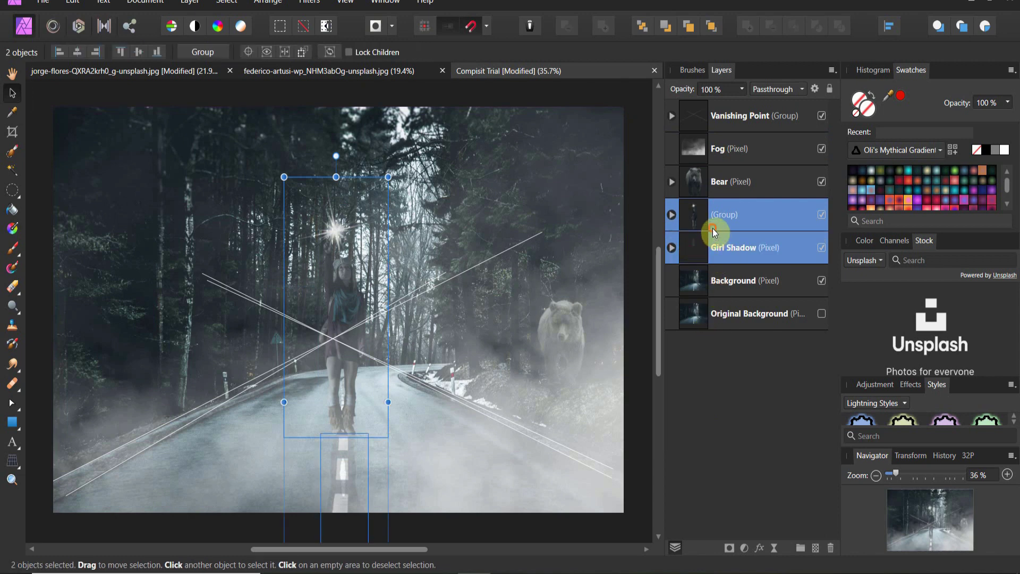
pyautogui.rightClick(707, 248)
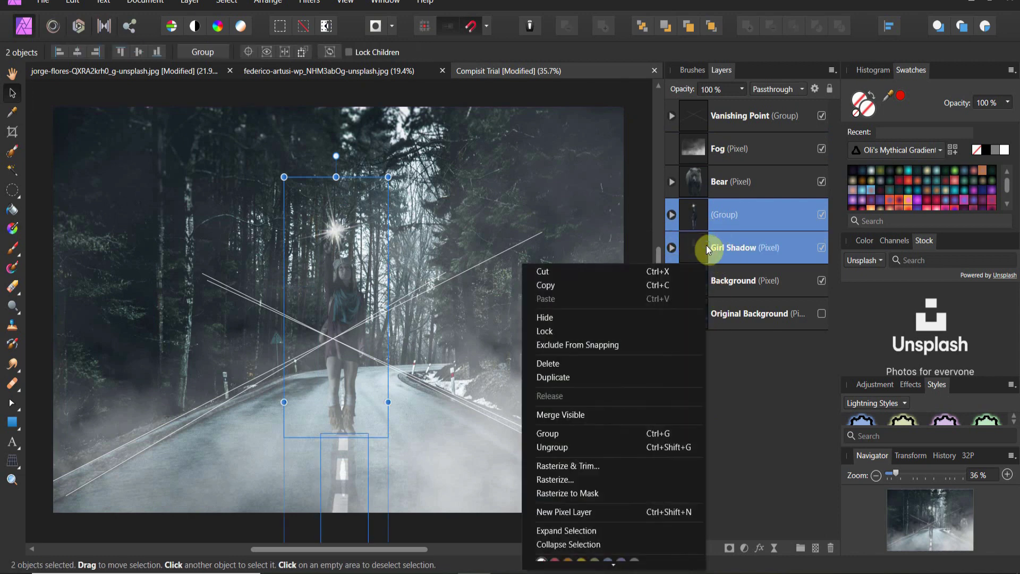
pyautogui.click(617, 435)
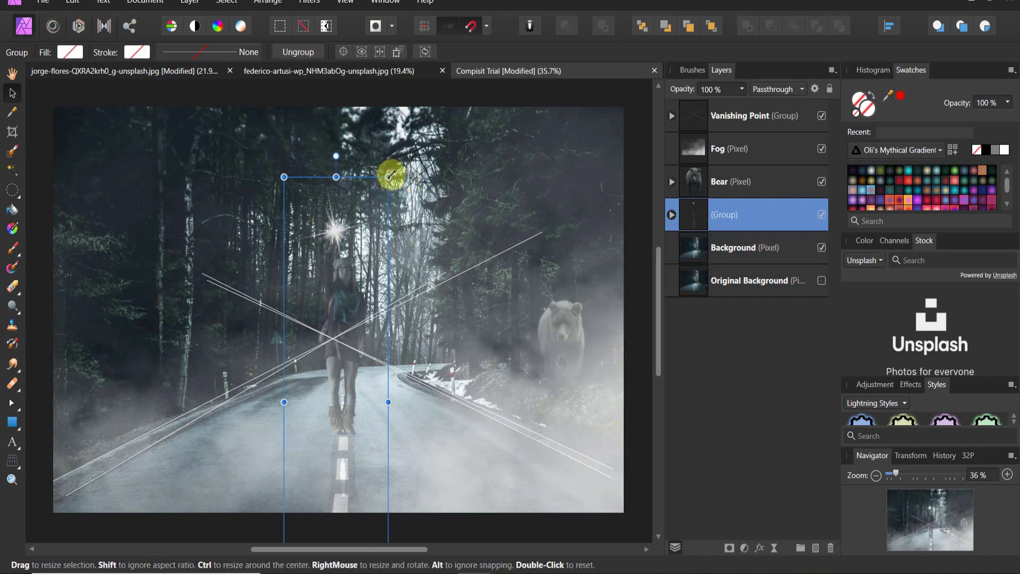
# Step: Scale the woman's group smaller and move her up the road toward the horizon
pyautogui.moveTo(391, 175); pyautogui.dragTo(455, 129)
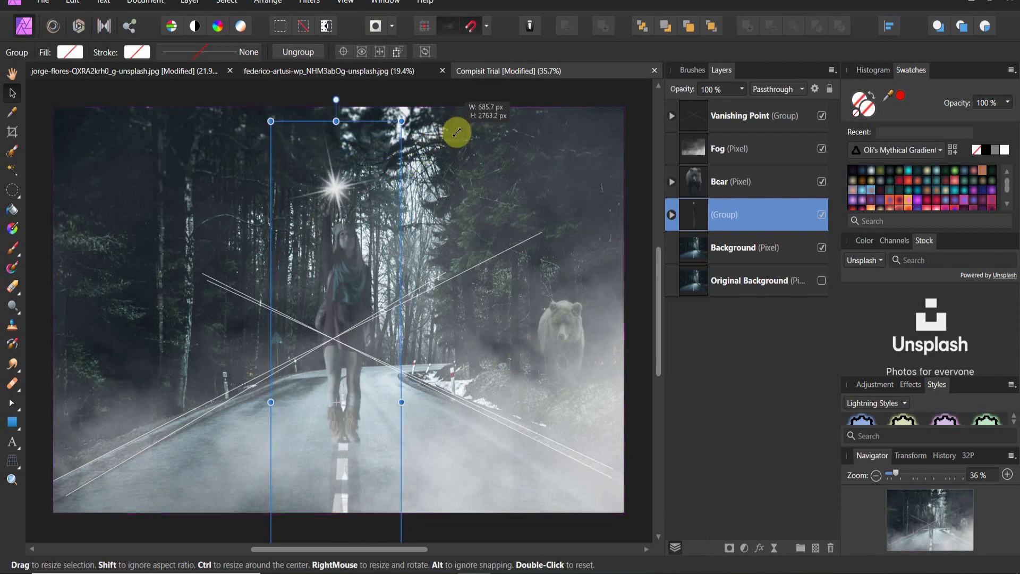
pyautogui.moveTo(349, 278); pyautogui.dragTo(344, 315)
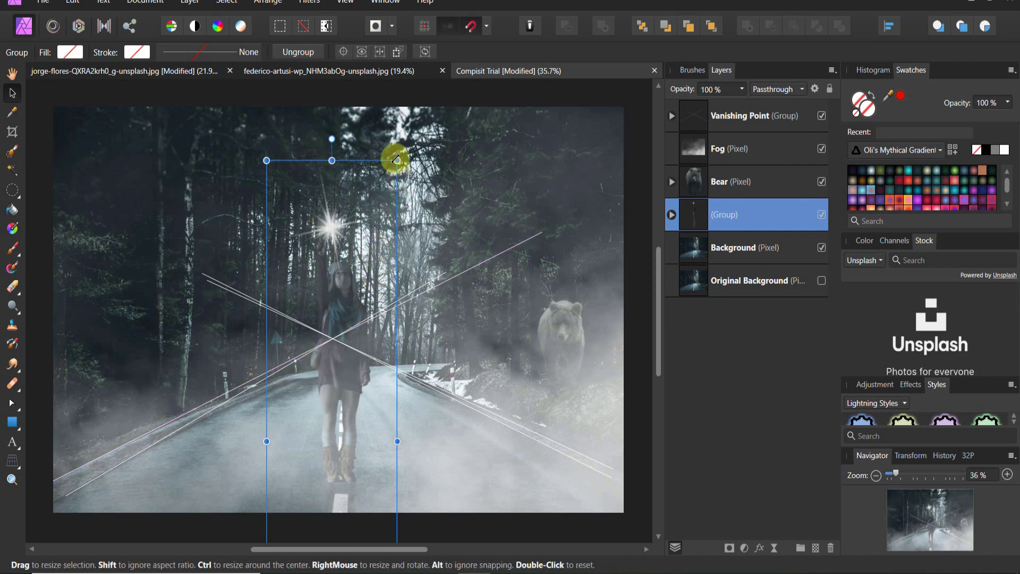
pyautogui.moveTo(396, 158); pyautogui.dragTo(336, 279)
pyautogui.moveTo(333, 381); pyautogui.dragTo(343, 335)
pyautogui.click(393, 337)
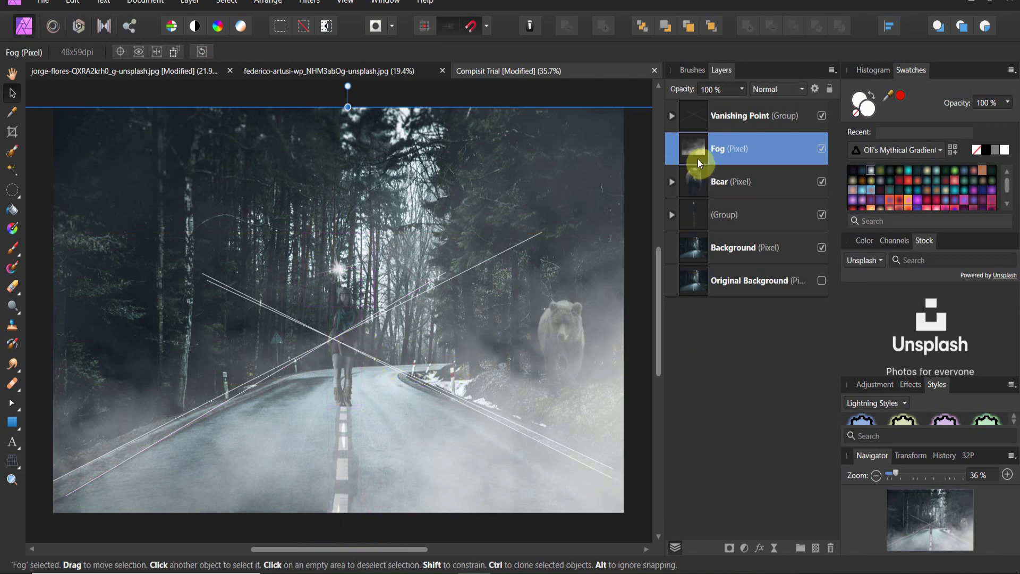
# Step: Nudge the woman's group slightly further back along the road
pyautogui.click(690, 205)
pyautogui.moveTo(346, 355); pyautogui.dragTo(349, 342)
pyautogui.click(408, 345)
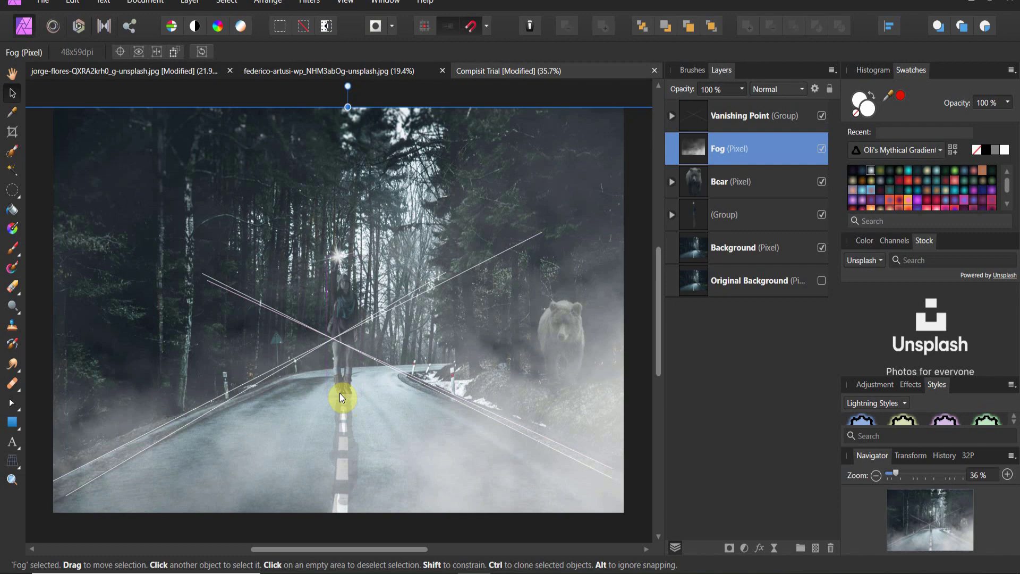
# Step: Draw a thin horizontal rectangle at the bear photo's horizon, then return to the composite
pyautogui.click(159, 71)
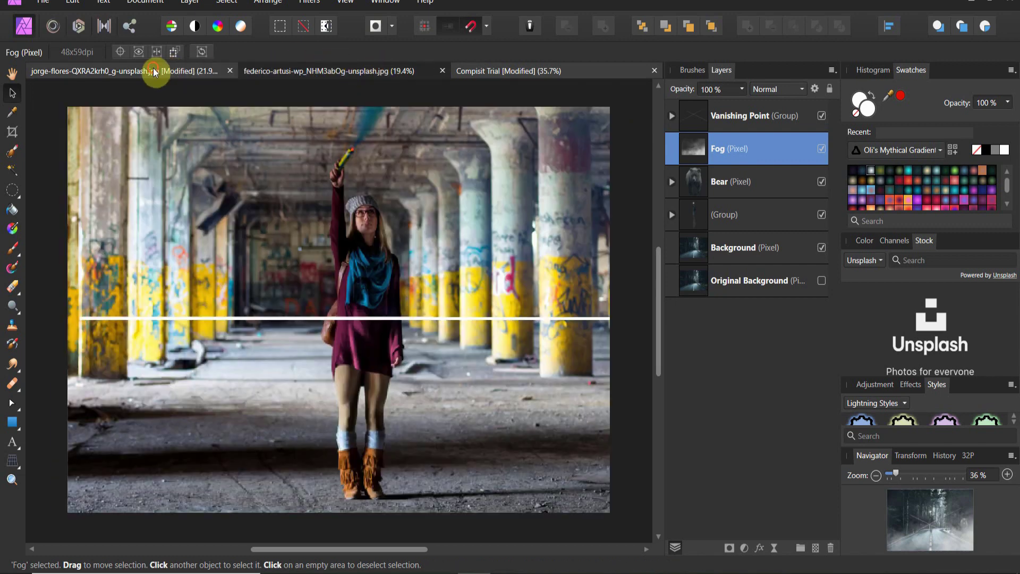
pyautogui.press('m')
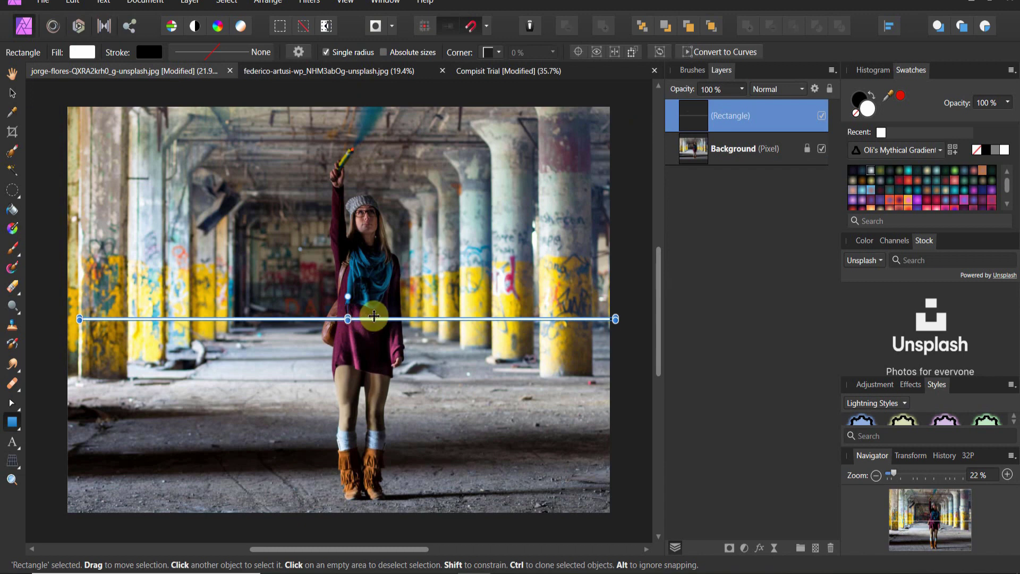
pyautogui.click(343, 67)
pyautogui.press('h')
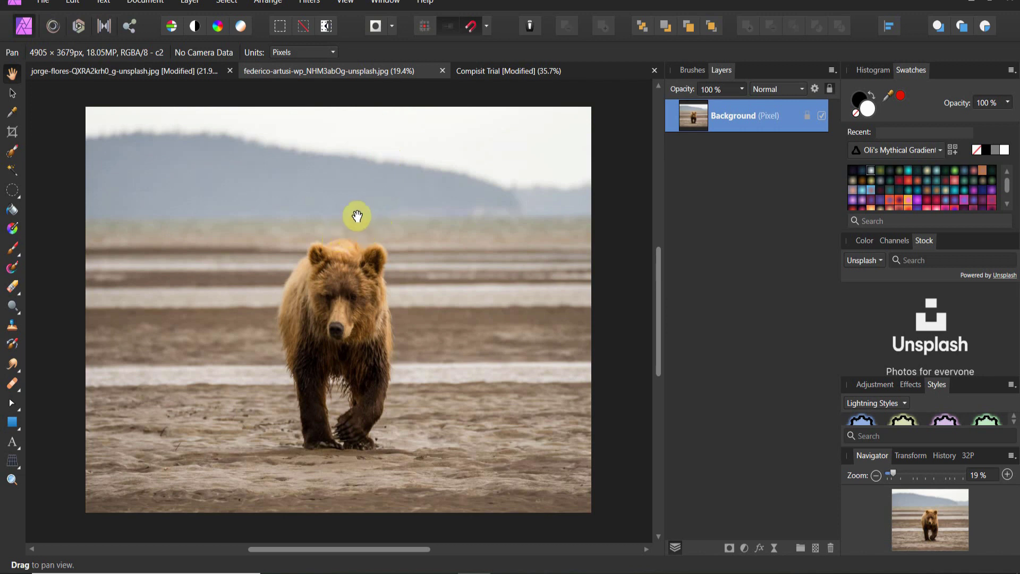
pyautogui.click(11, 421)
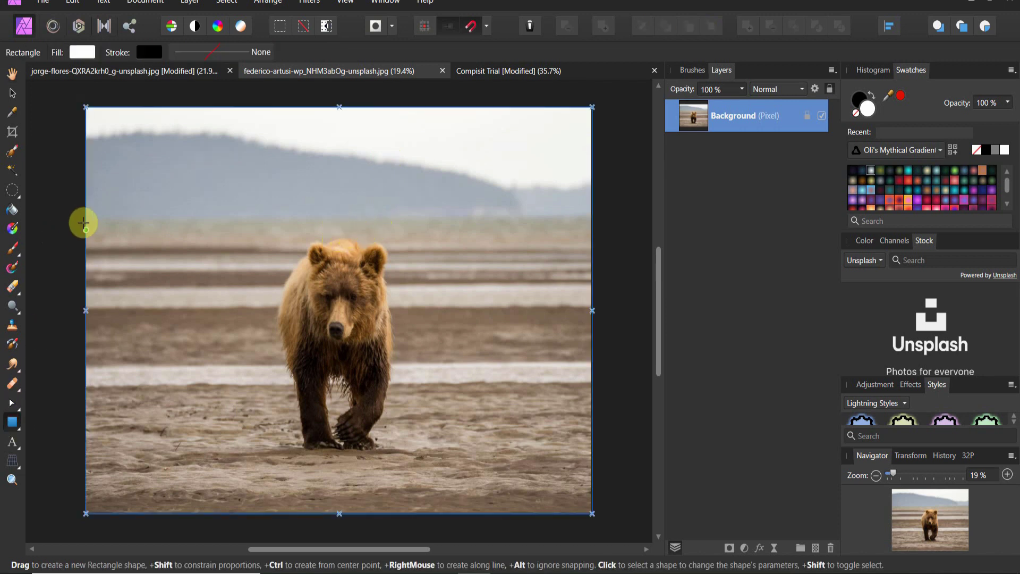
pyautogui.moveTo(76, 204); pyautogui.dragTo(597, 210)
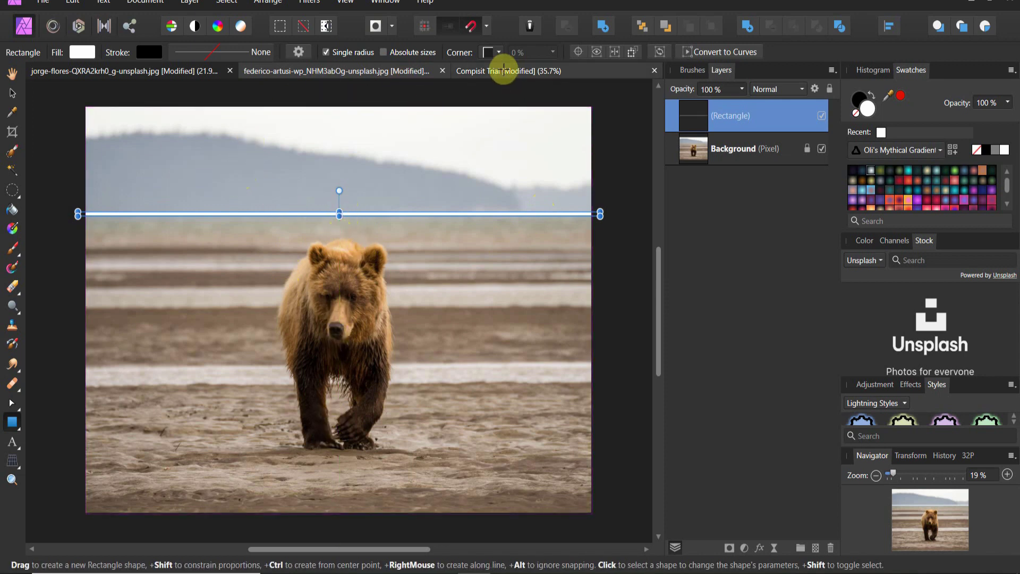
pyautogui.click(500, 69)
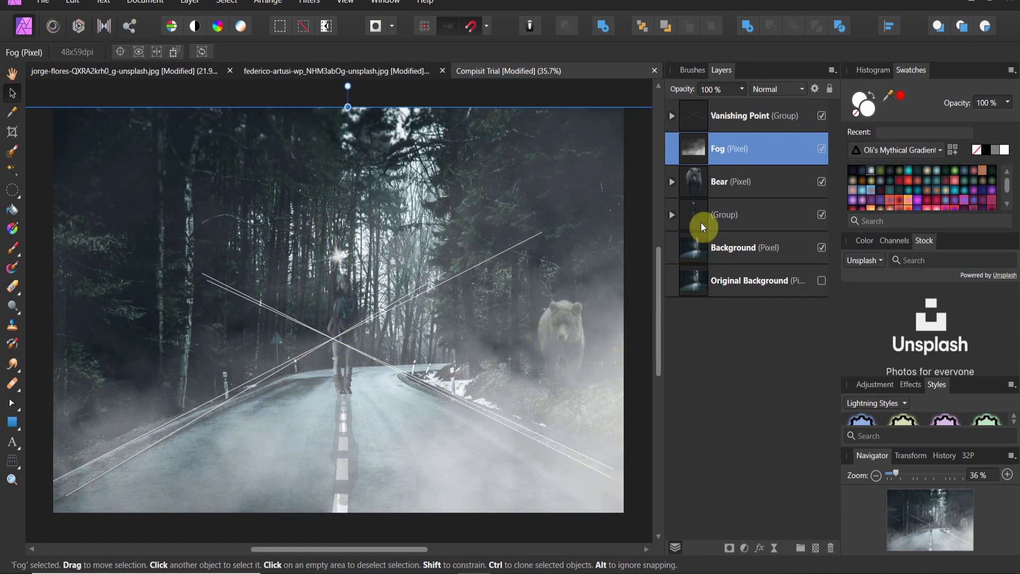
# Step: Lower the Bear layer slightly and draw a thin horizontal rectangle across the composite at its height
pyautogui.click(698, 171)
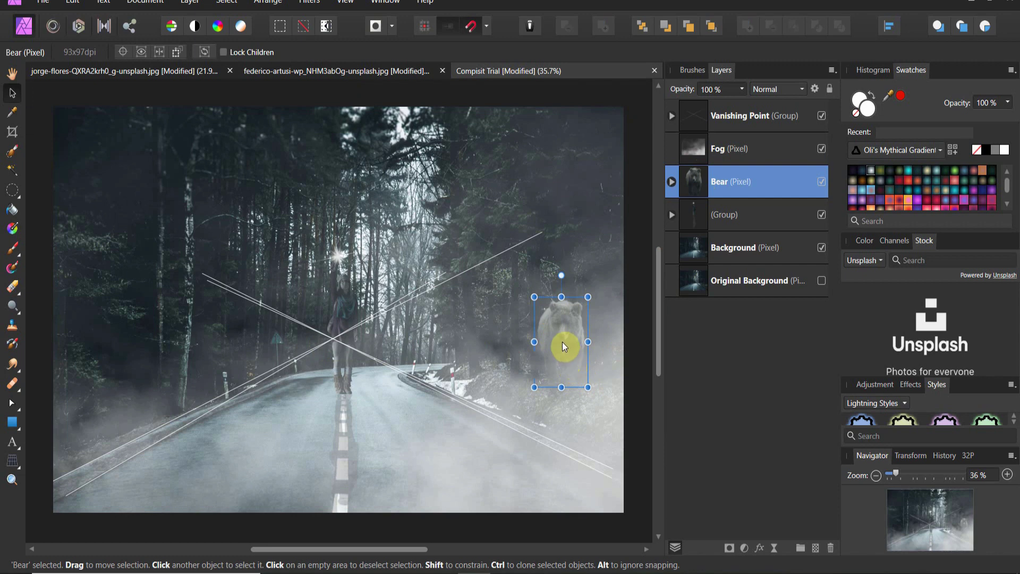
pyautogui.moveTo(562, 342); pyautogui.dragTo(562, 385)
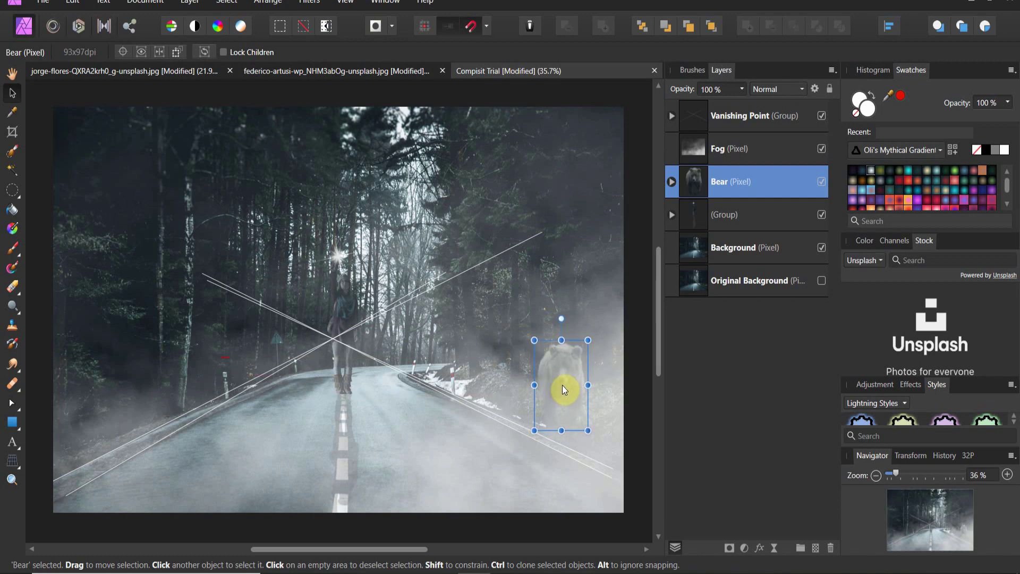
pyautogui.click(639, 402)
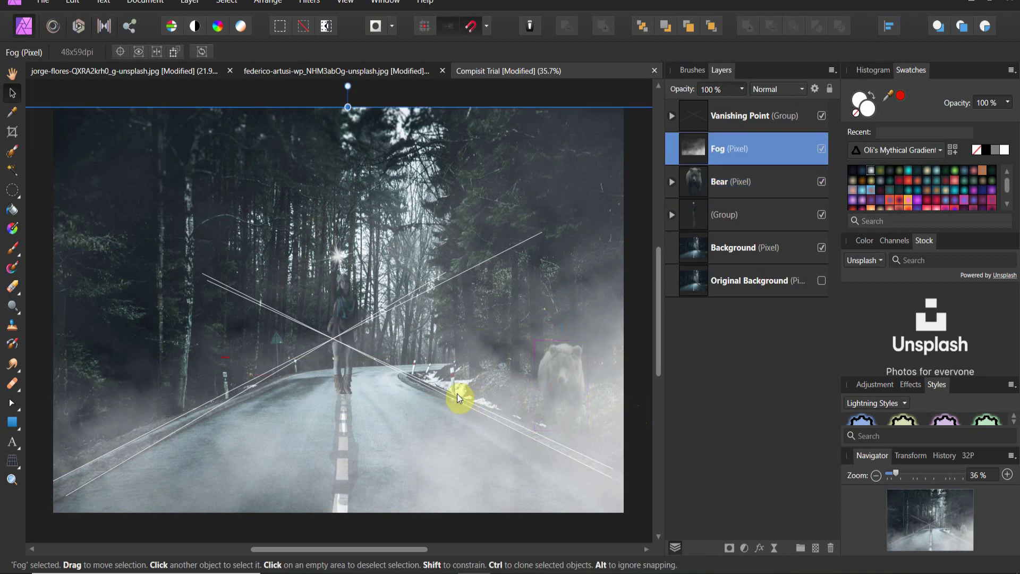
pyautogui.click(12, 422)
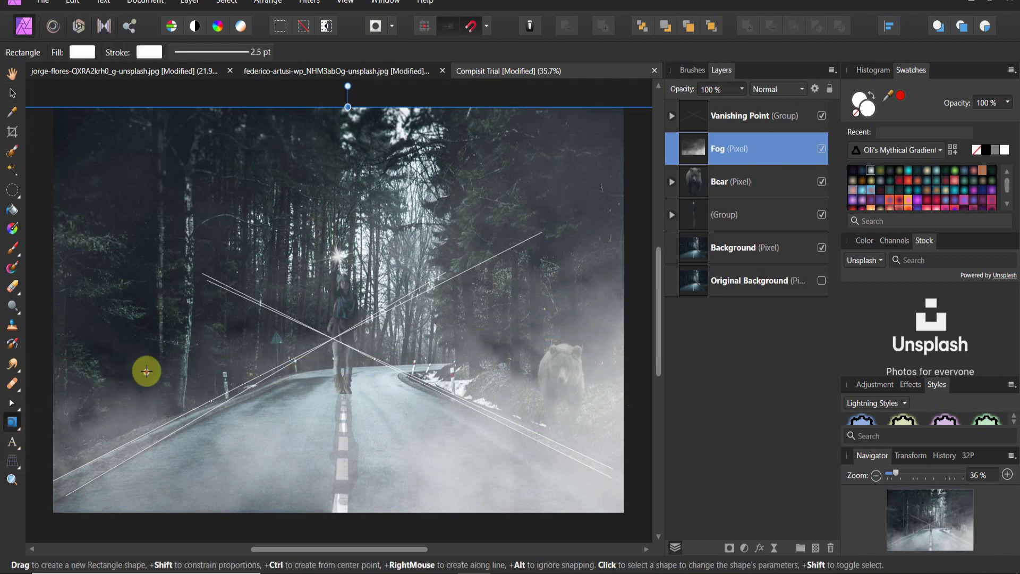
pyautogui.moveTo(38, 340); pyautogui.dragTo(622, 344)
# Step: Move the woman's group slightly down the road
pyautogui.click(629, 378)
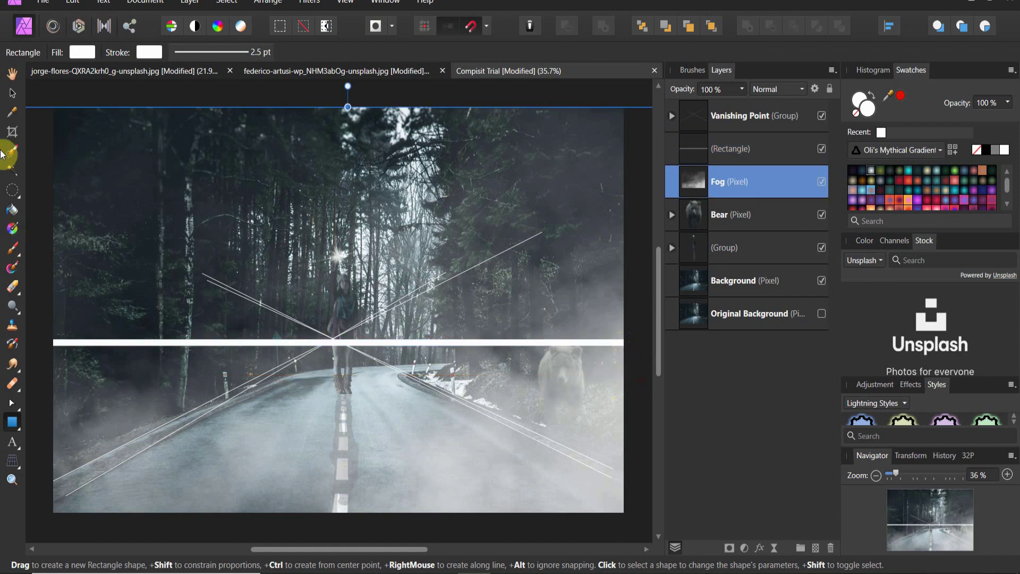
pyautogui.press('v')
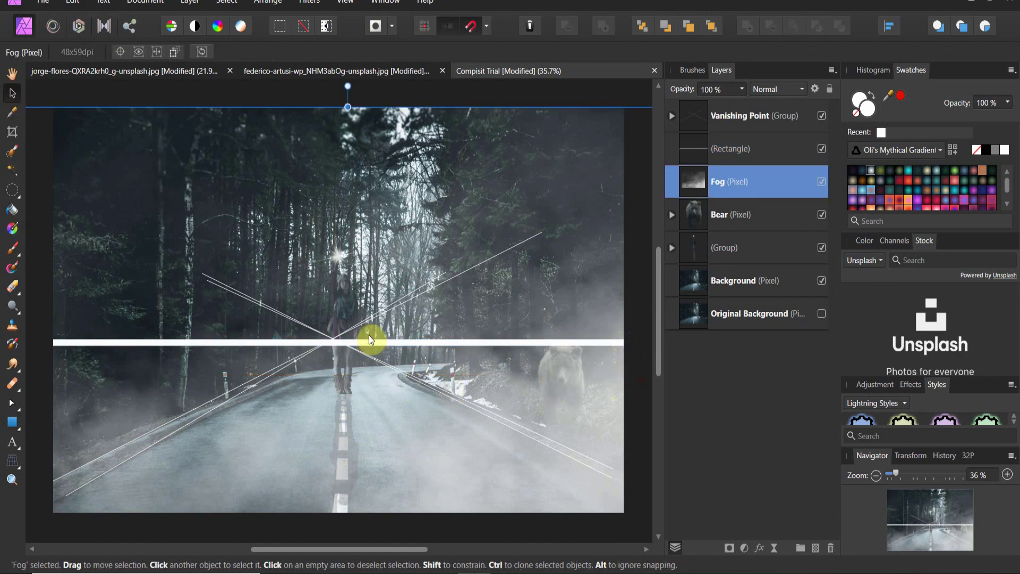
pyautogui.click(699, 233)
pyautogui.moveTo(333, 299); pyautogui.dragTo(333, 321)
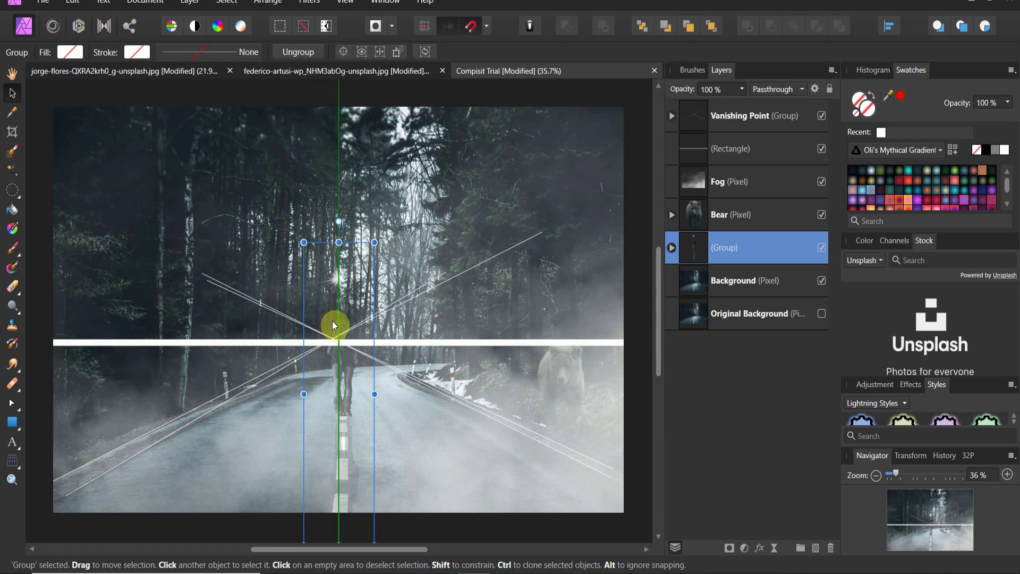
pyautogui.moveTo(332, 321); pyautogui.dragTo(334, 321)
# Step: Delete the white horizon rectangle and hide the Vanishing Point guide lines
pyautogui.click(633, 342)
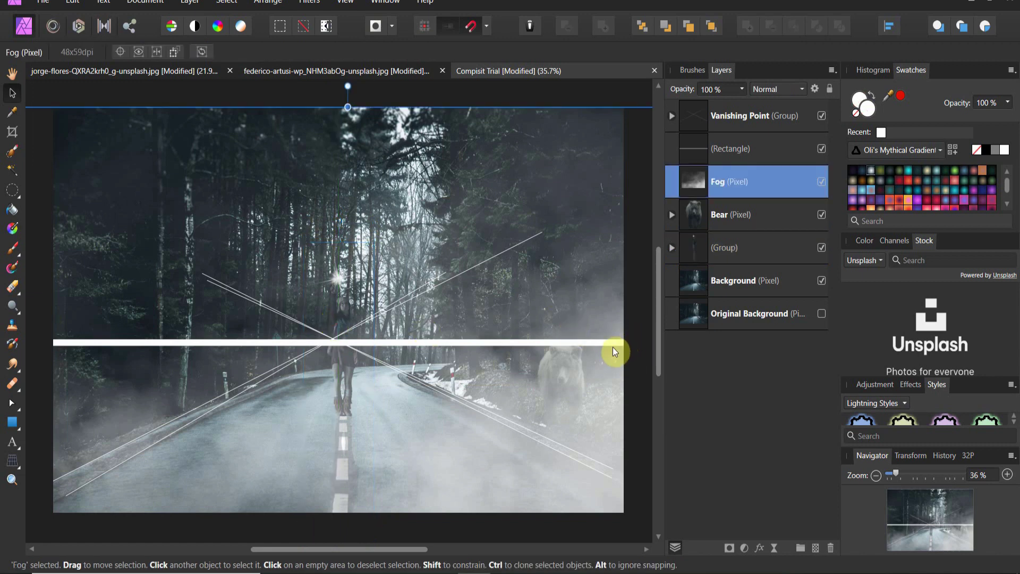
pyautogui.click(606, 342)
pyautogui.press('Delete')
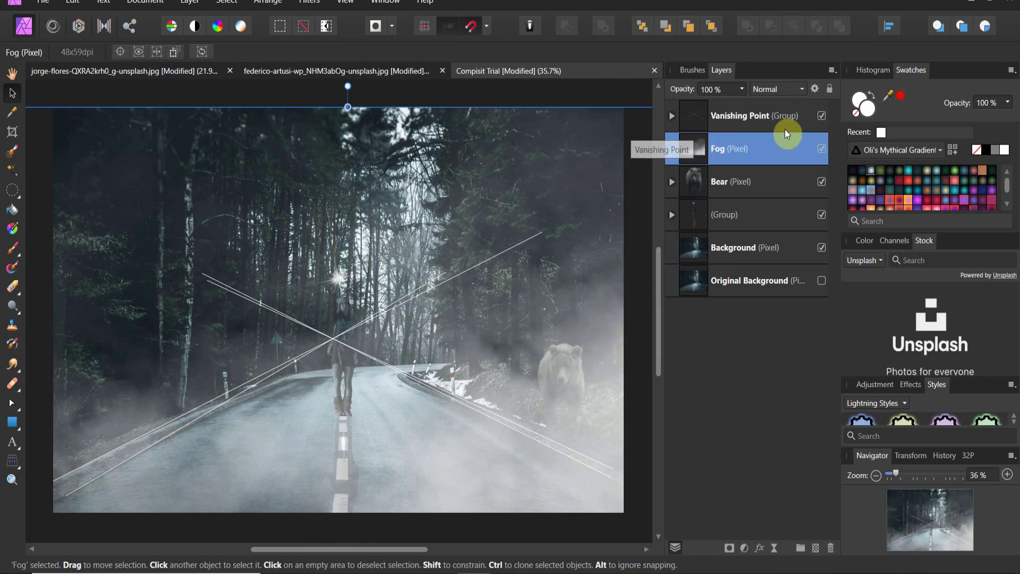
pyautogui.click(821, 117)
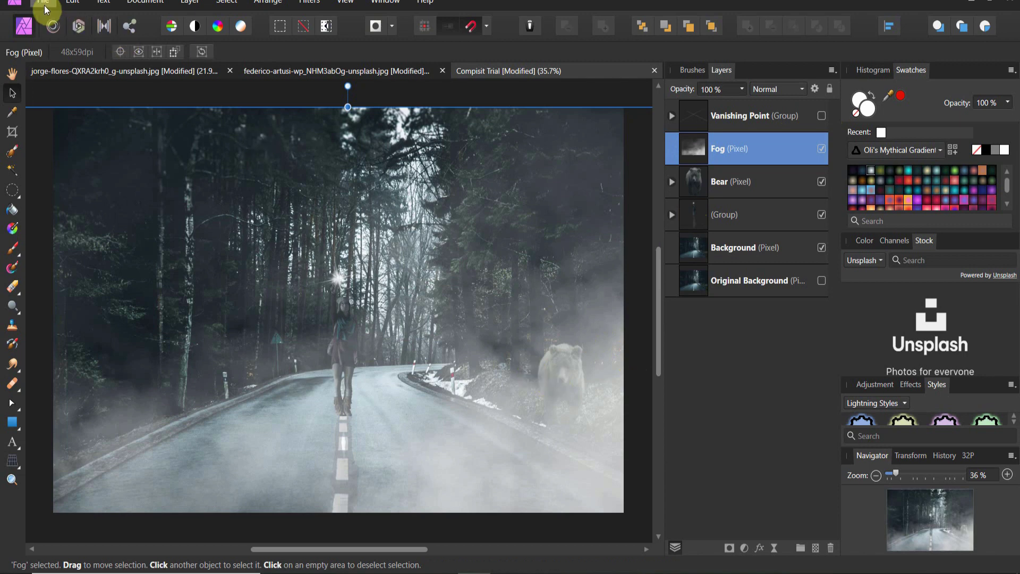
# Step: Close the Compisit Trial document without saving its changes
pyautogui.click(70, 3)
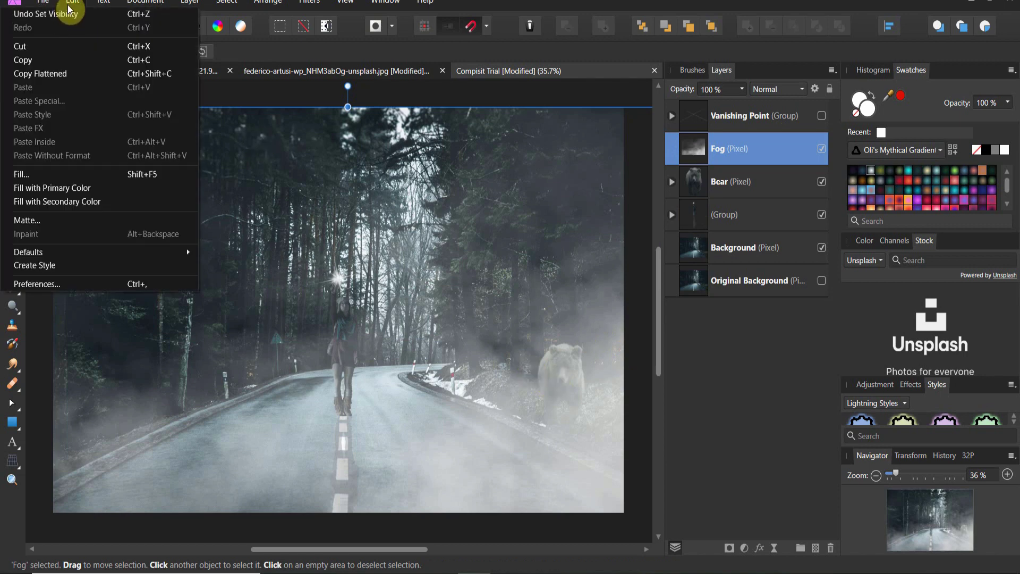
pyautogui.moveTo(103, 2)
pyautogui.click(254, 46)
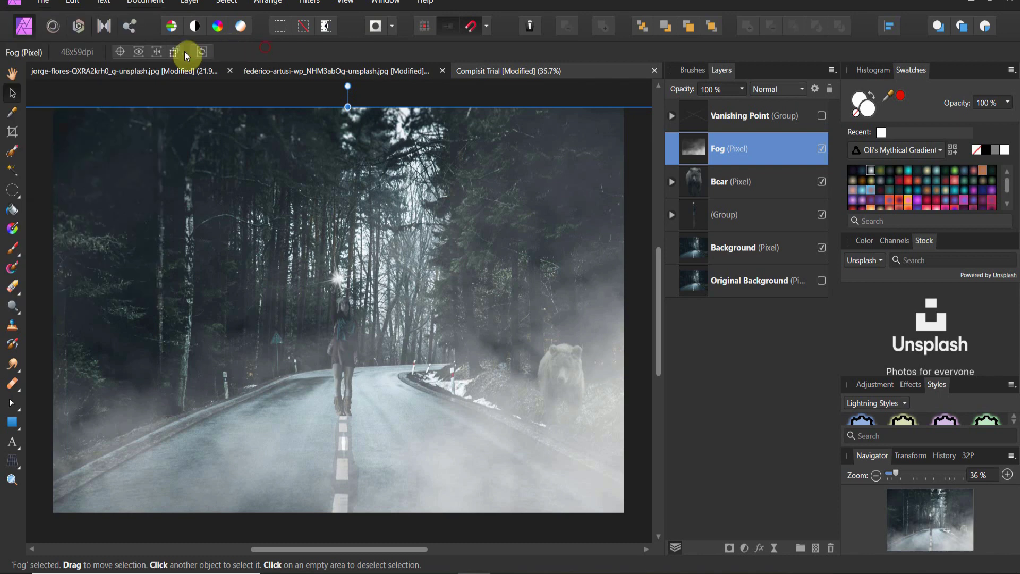
pyautogui.click(653, 71)
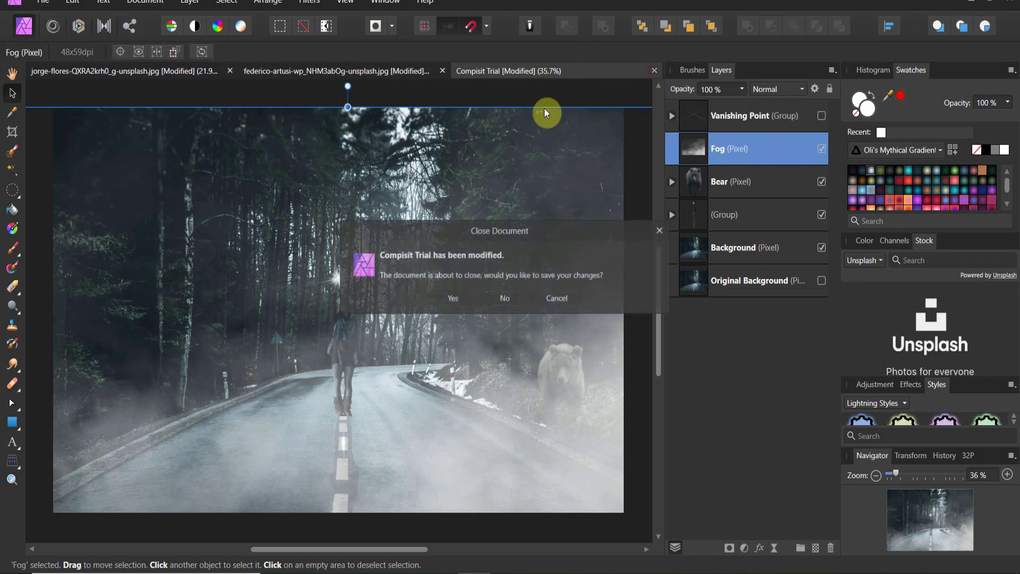
pyautogui.click(451, 292)
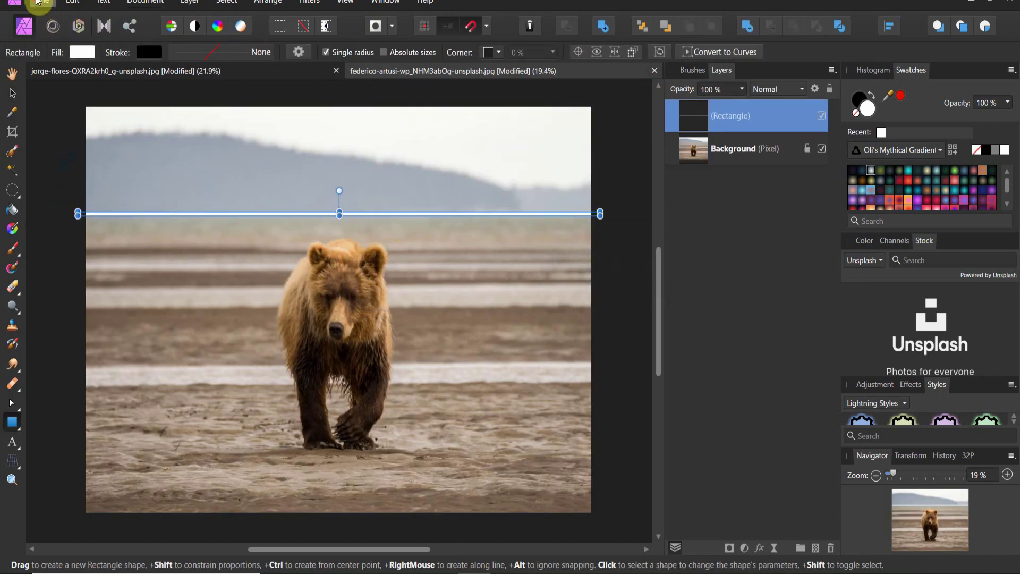
# Step: Reopen Compisit Trial.afphoto from the recent files list
pyautogui.click(43, 2)
pyautogui.moveTo(109, 151)
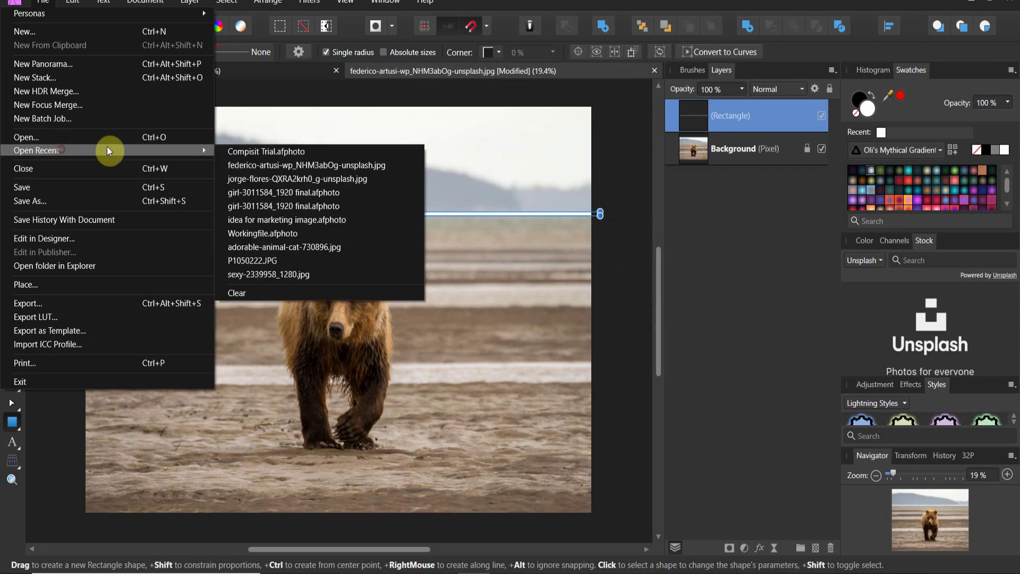
pyautogui.click(266, 151)
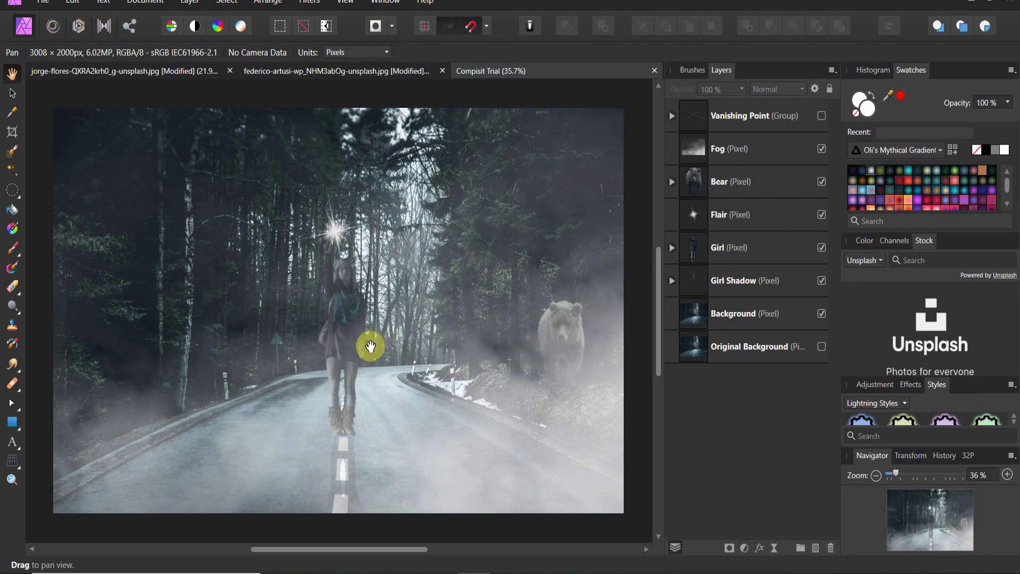
# Step: Select the Girl, Girl Shadow and Flair layers together and group them
pyautogui.click(688, 257)
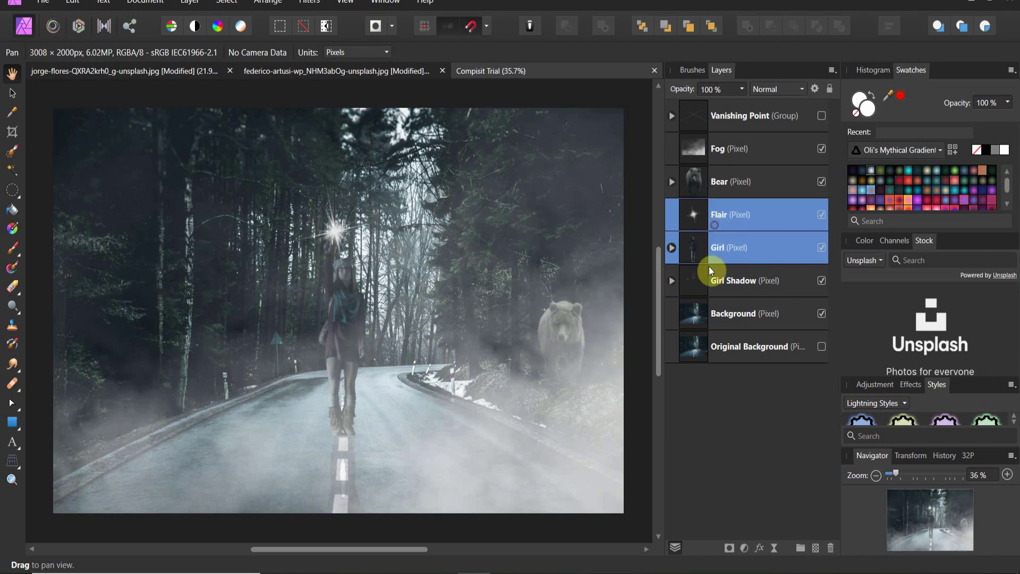
pyautogui.keyDown('shift'); pyautogui.click(709, 270); pyautogui.keyUp('shift')
pyautogui.rightClick(709, 270)
pyautogui.press('Escape')
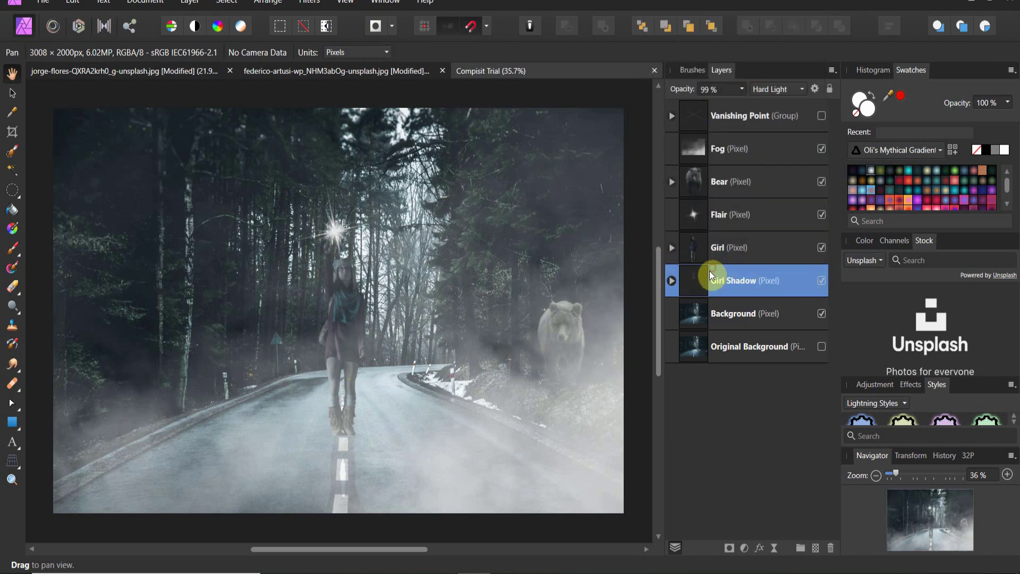
pyautogui.keyDown('shift'); pyautogui.click(717, 250); pyautogui.keyUp('shift')
pyautogui.keyDown('shift'); pyautogui.click(731, 215); pyautogui.keyUp('shift')
pyautogui.rightClick(731, 215)
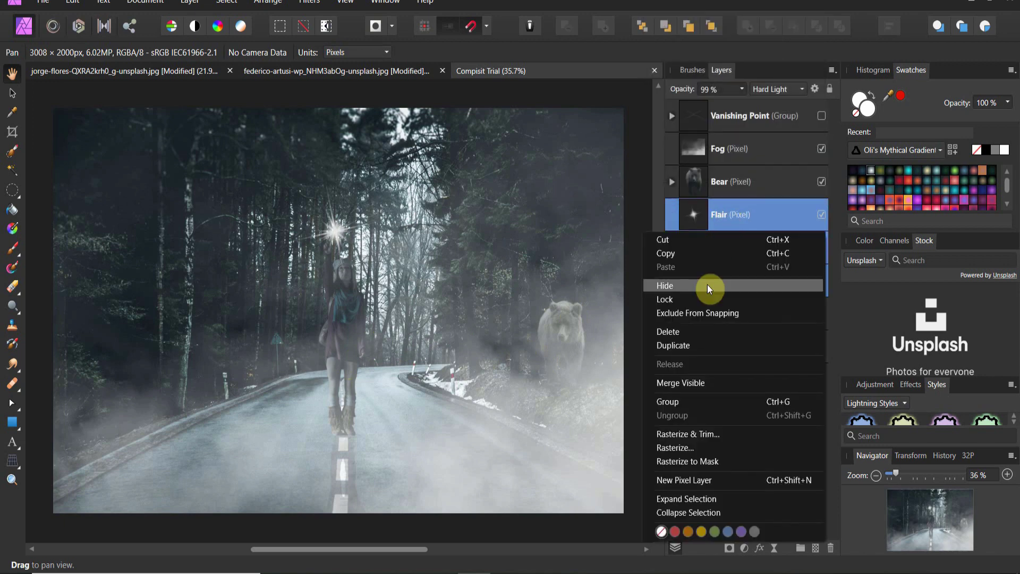
pyautogui.click(696, 404)
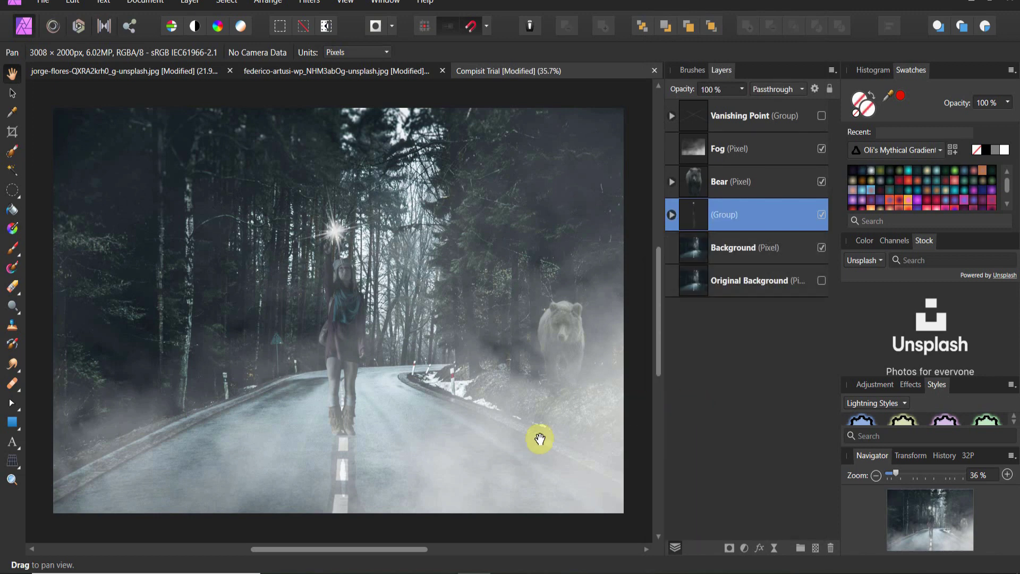
# Step: Enlarge the woman's group and move her down and slightly right on the road
pyautogui.click(11, 94)
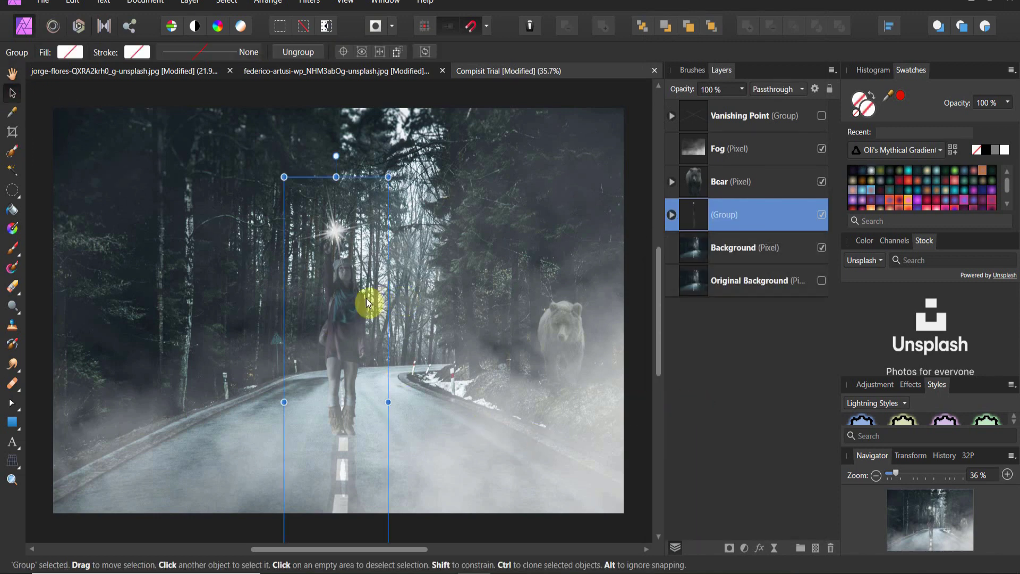
pyautogui.moveTo(391, 175); pyautogui.dragTo(509, 128)
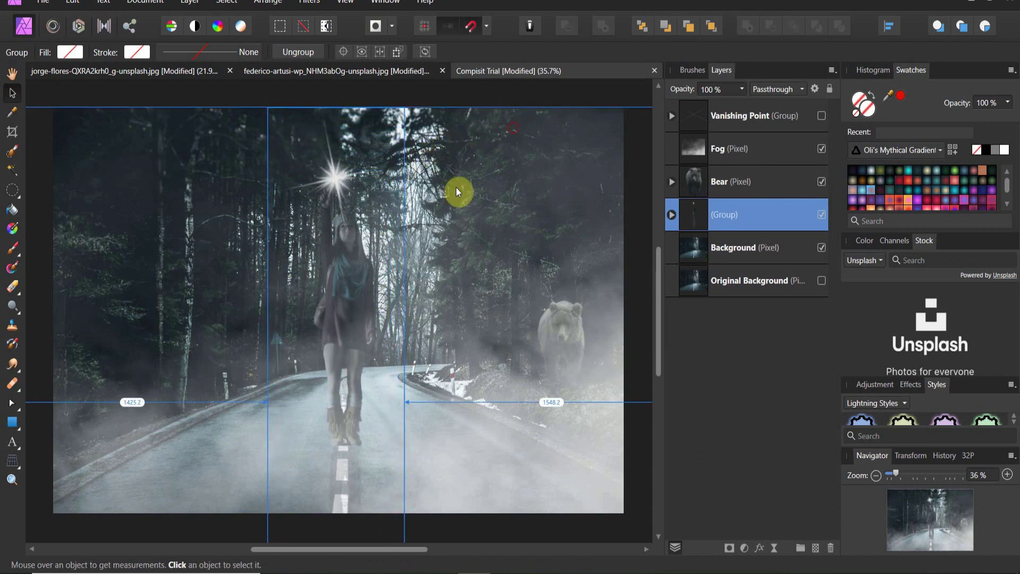
pyautogui.moveTo(322, 314); pyautogui.dragTo(361, 348)
# Step: Shrink the bear slightly and move it a little lower in the fog
pyautogui.click(452, 361)
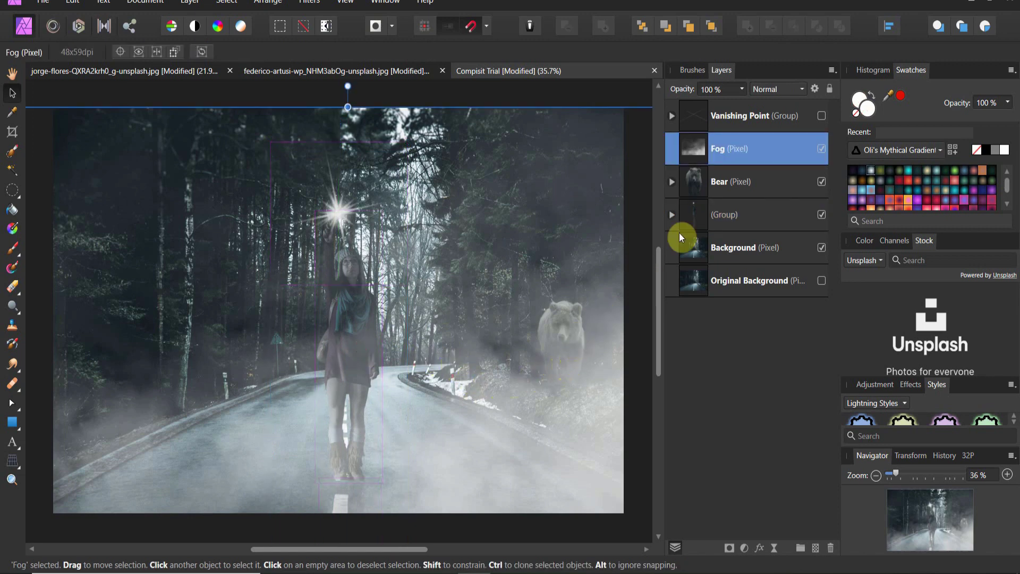
pyautogui.click(713, 180)
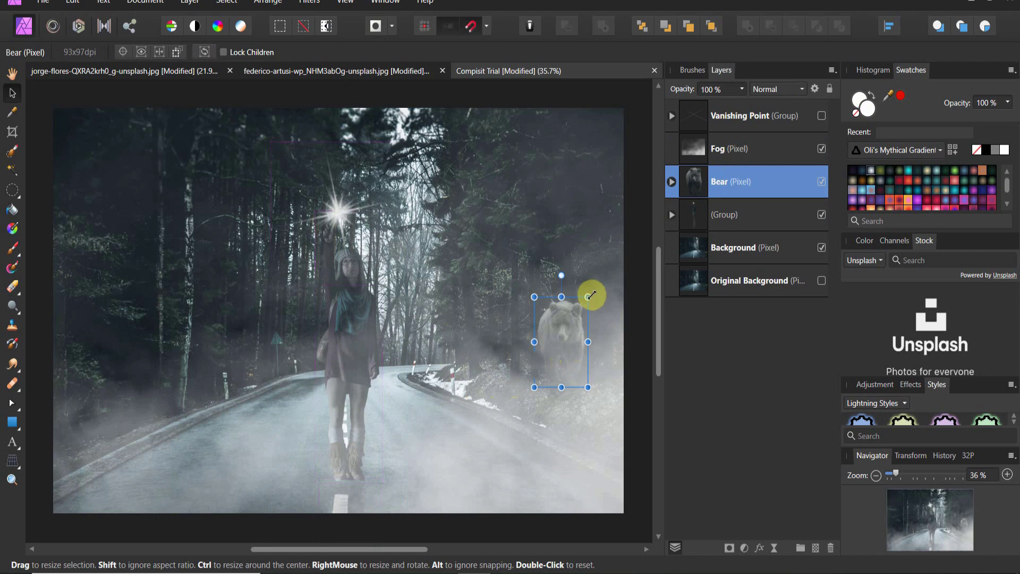
pyautogui.moveTo(587, 297); pyautogui.dragTo(579, 311)
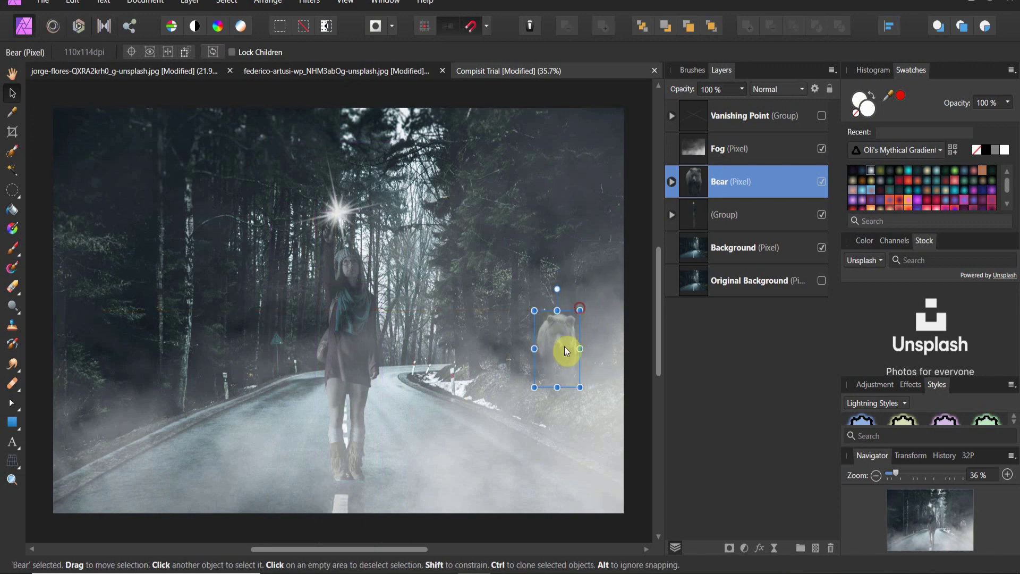
pyautogui.moveTo(564, 346); pyautogui.dragTo(565, 371)
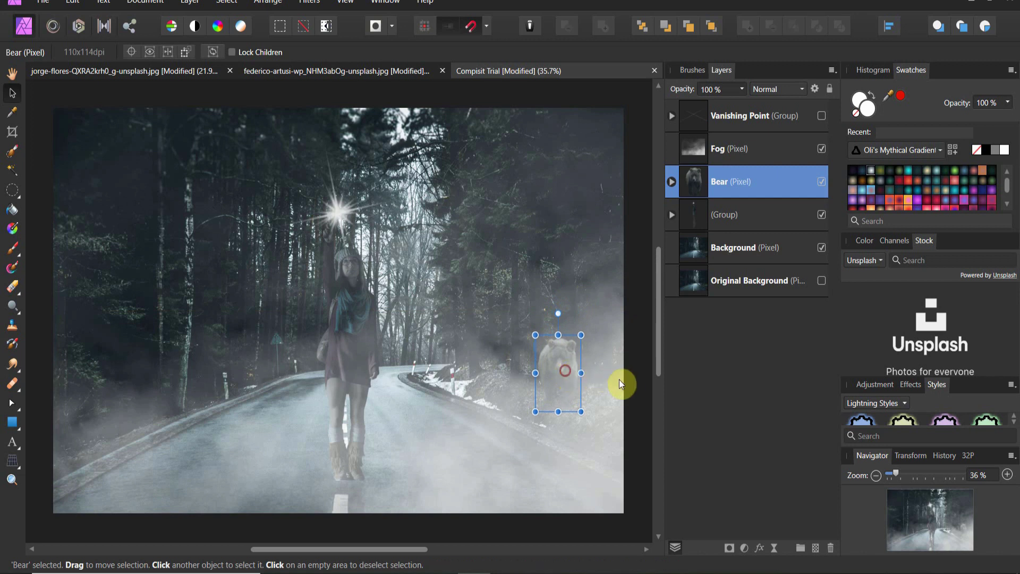
pyautogui.click(638, 384)
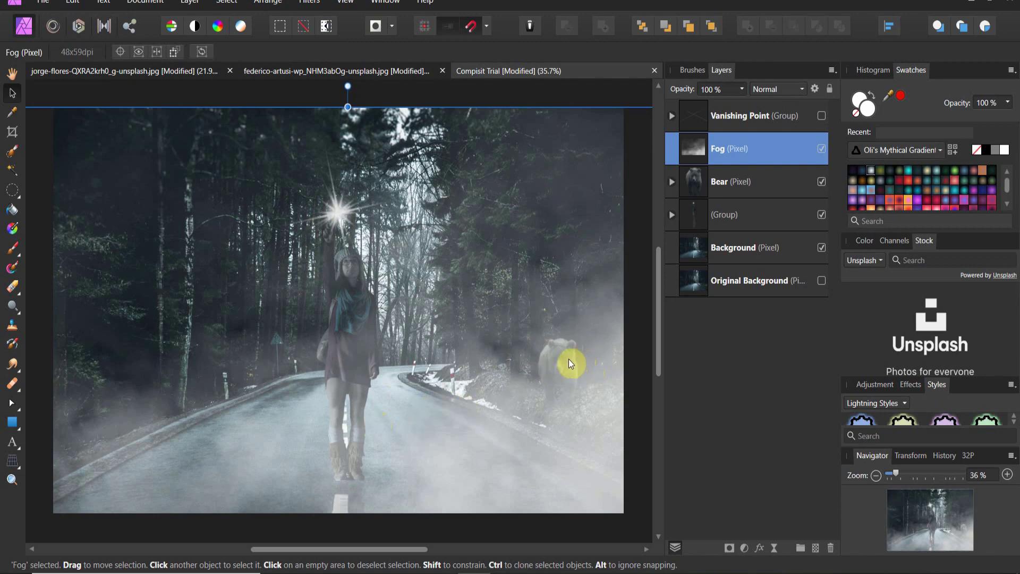
# Step: Enlarge the bear and move it down-right into the road's foreground
pyautogui.click(701, 186)
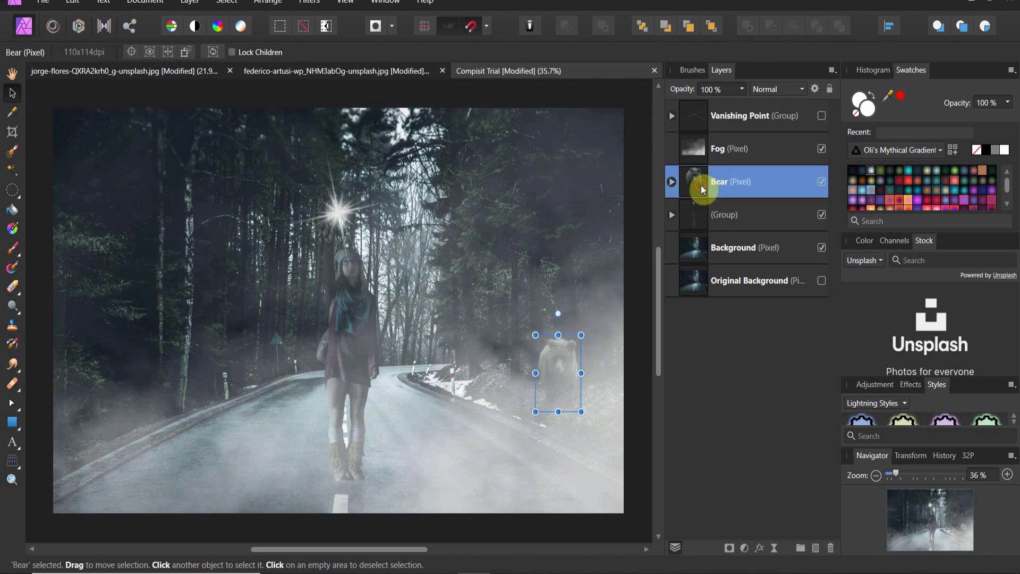
pyautogui.moveTo(581, 336); pyautogui.dragTo(601, 316)
pyautogui.moveTo(556, 357); pyautogui.dragTo(572, 389)
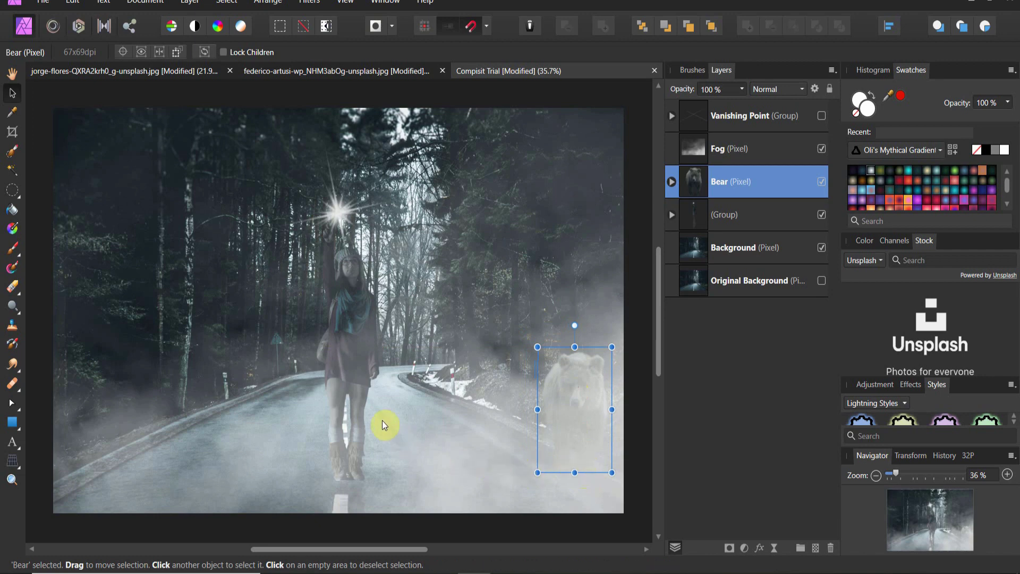
# Step: Shrink the woman's group and place it further up the road toward the horizon
pyautogui.click(350, 393)
pyautogui.click(715, 217)
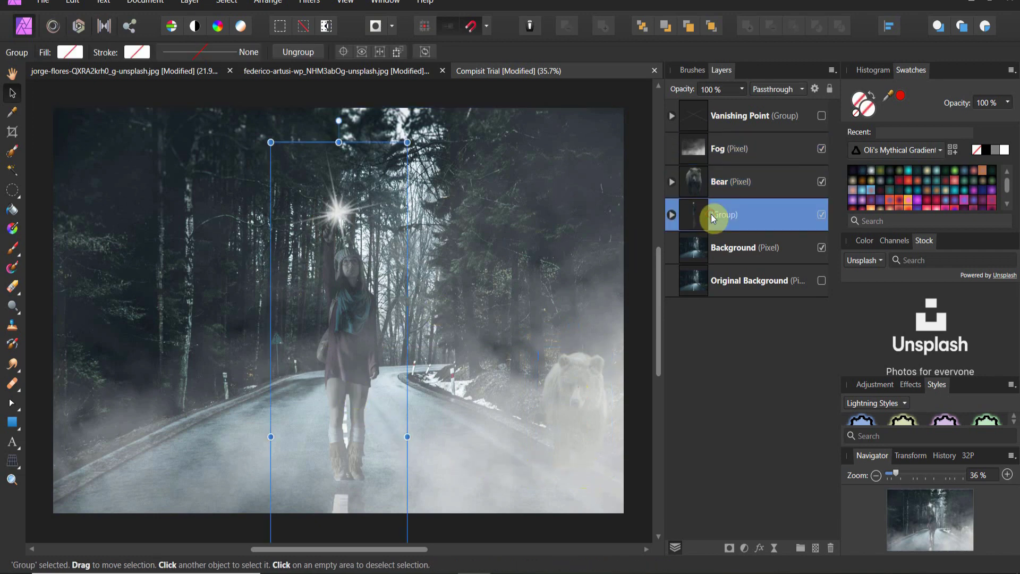
pyautogui.moveTo(407, 142); pyautogui.dragTo(350, 227)
pyautogui.moveTo(356, 364); pyautogui.dragTo(366, 329)
pyautogui.moveTo(393, 200); pyautogui.dragTo(388, 223)
pyautogui.moveTo(345, 349); pyautogui.dragTo(350, 339)
# Step: Shift the Fog layer slightly down and right, then clear the selection
pyautogui.click(483, 323)
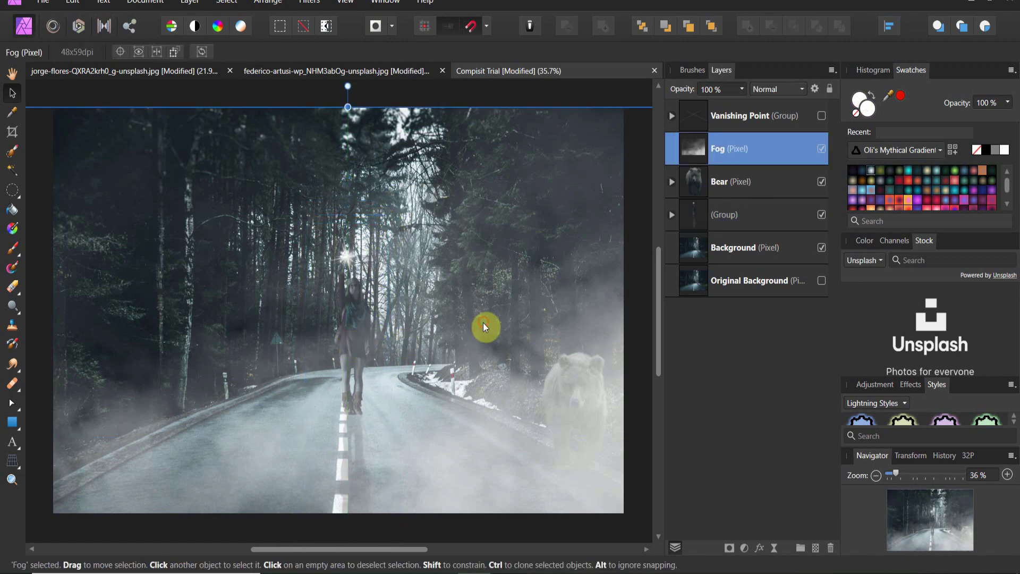
pyautogui.moveTo(486, 323); pyautogui.dragTo(489, 326)
pyautogui.click(578, 95)
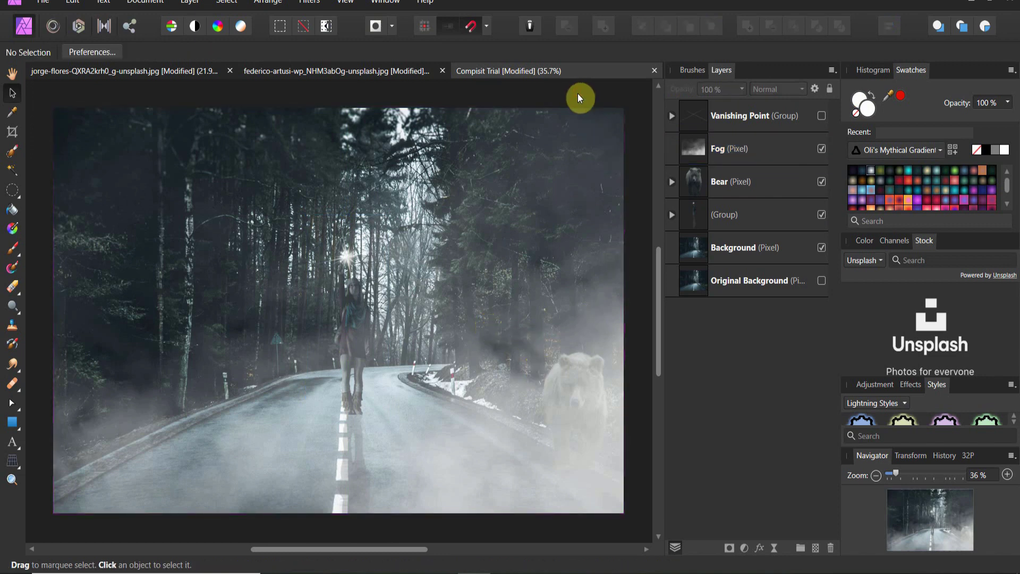